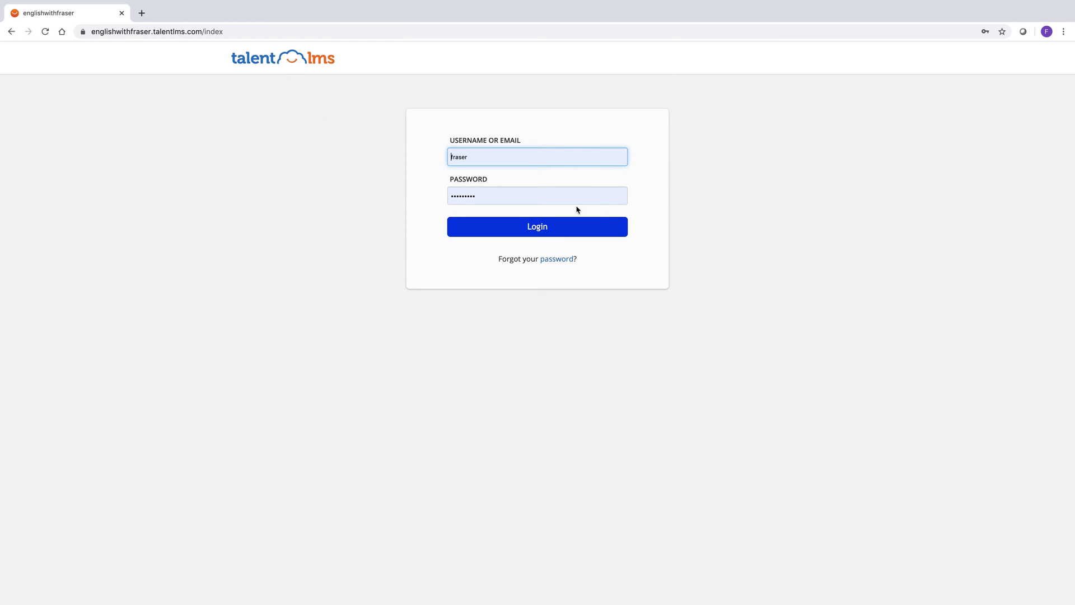
Step: Replace the autofilled username with the learner's, re-enter the password, and log in
{"action": "left_click", "coordinate": [482, 158]}
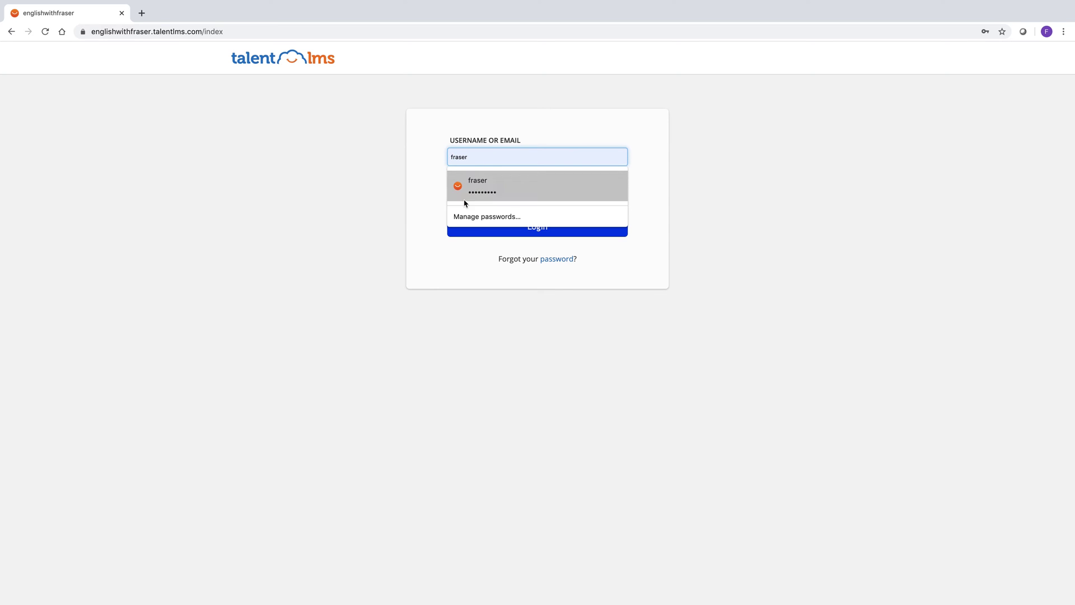
{"action": "key", "text": "BackSpace"}
{"action": "key", "text": "BackSpace"}
{"action": "key", "text": "BackSpace"}
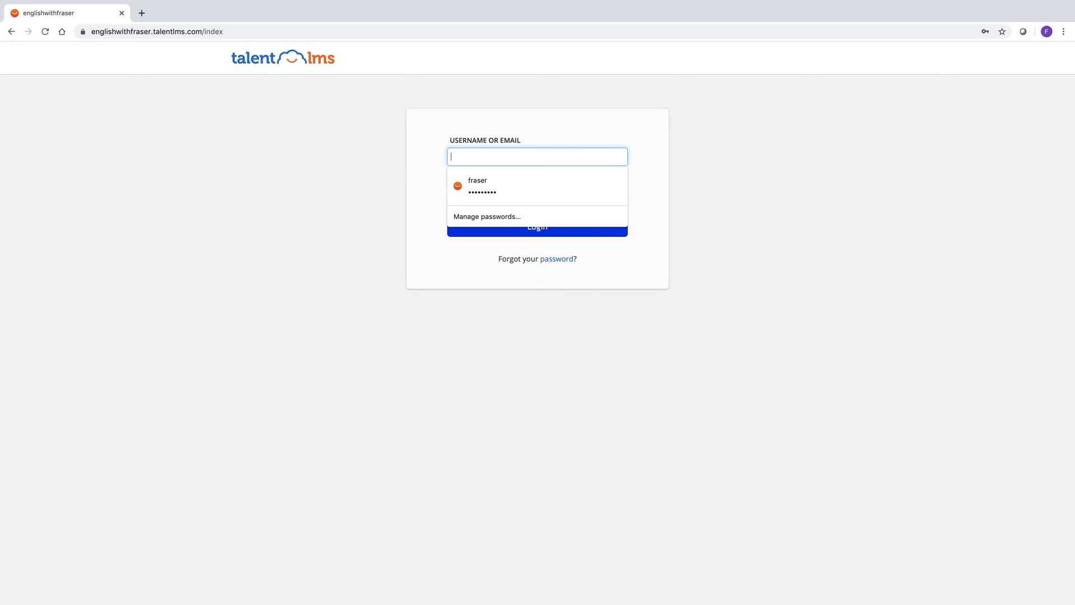
{"action": "type", "text": "t"}
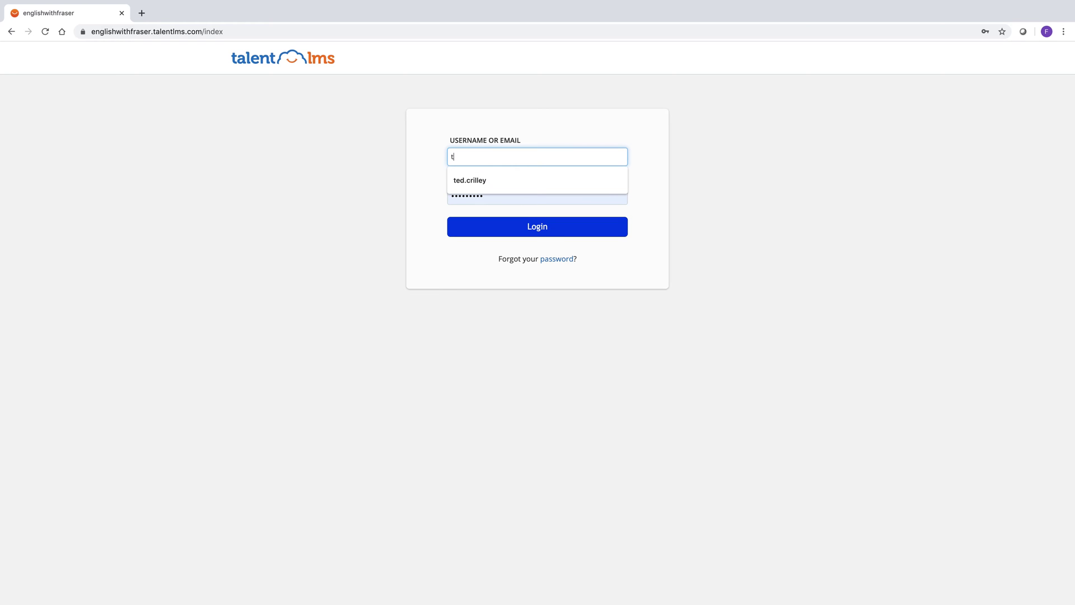
{"action": "key", "text": "Down"}
{"action": "key", "text": "Return"}
{"action": "key", "text": "Tab"}
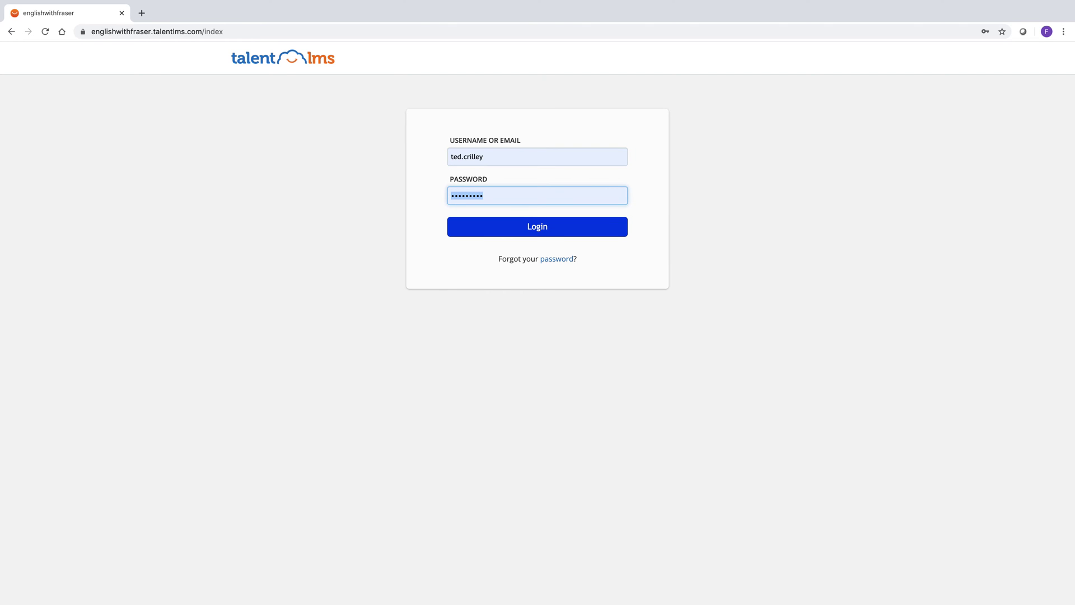
{"action": "type", "text": "••"}
{"action": "key", "text": "BackSpace"}
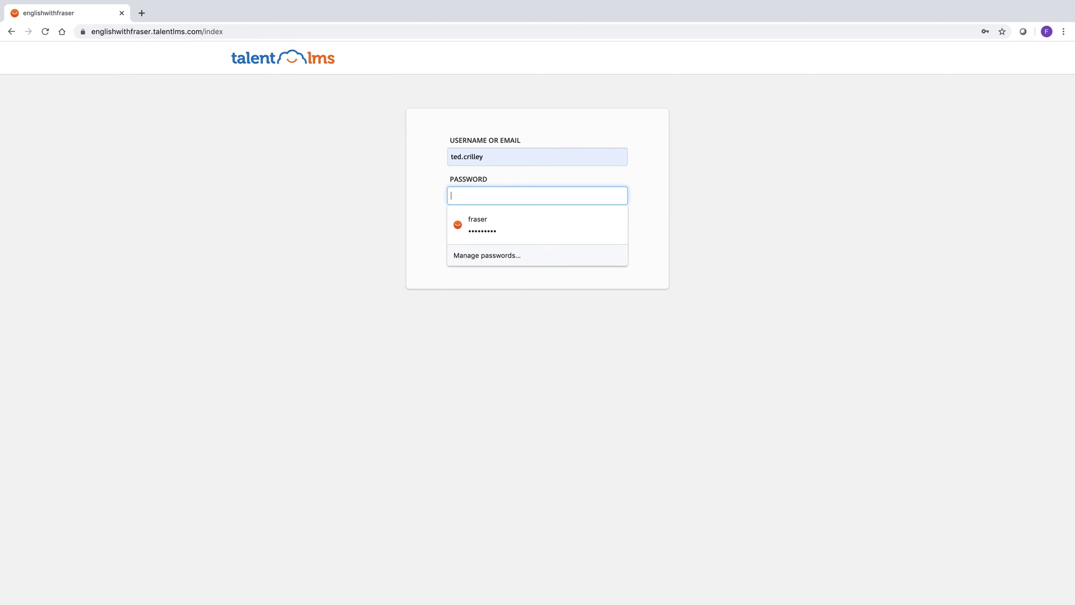
{"action": "type", "text": "••"}
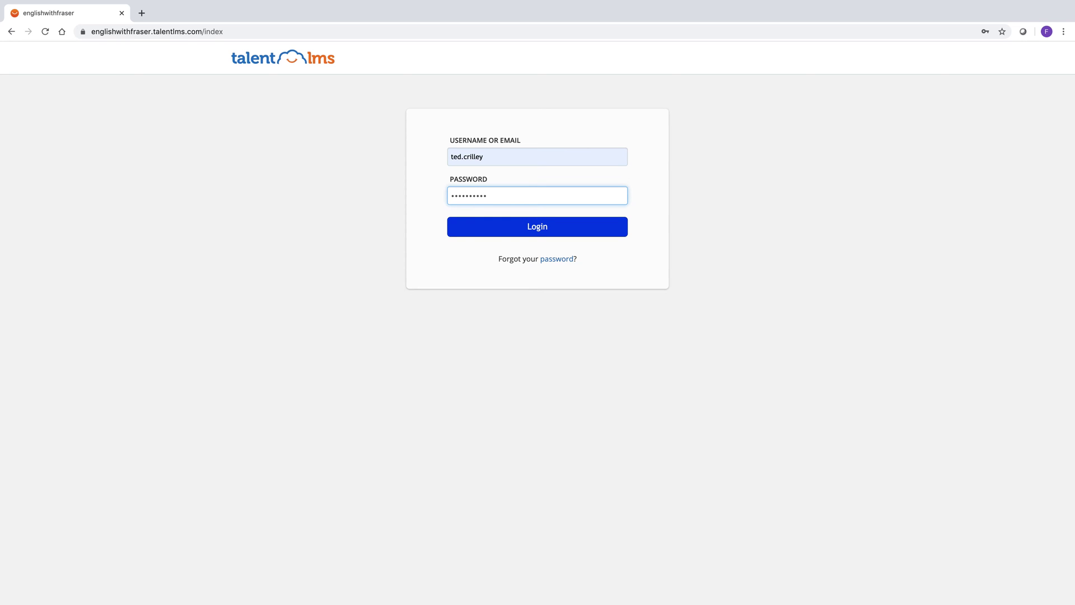
{"action": "left_click", "coordinate": [544, 226]}
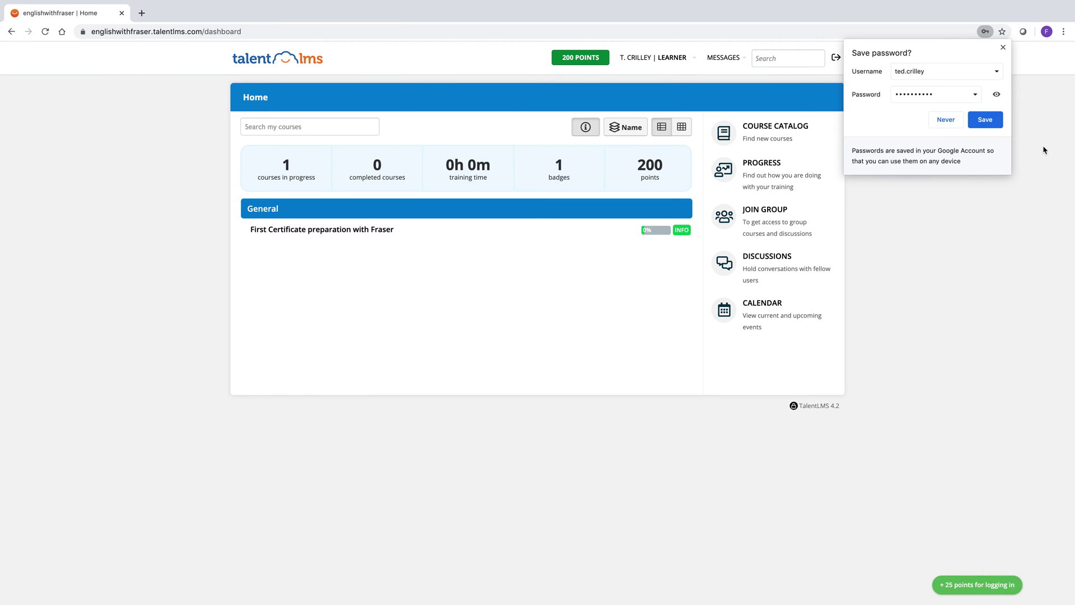
Step: Dismiss Chrome's 'Save password?' bubble
{"action": "left_click", "coordinate": [1002, 47]}
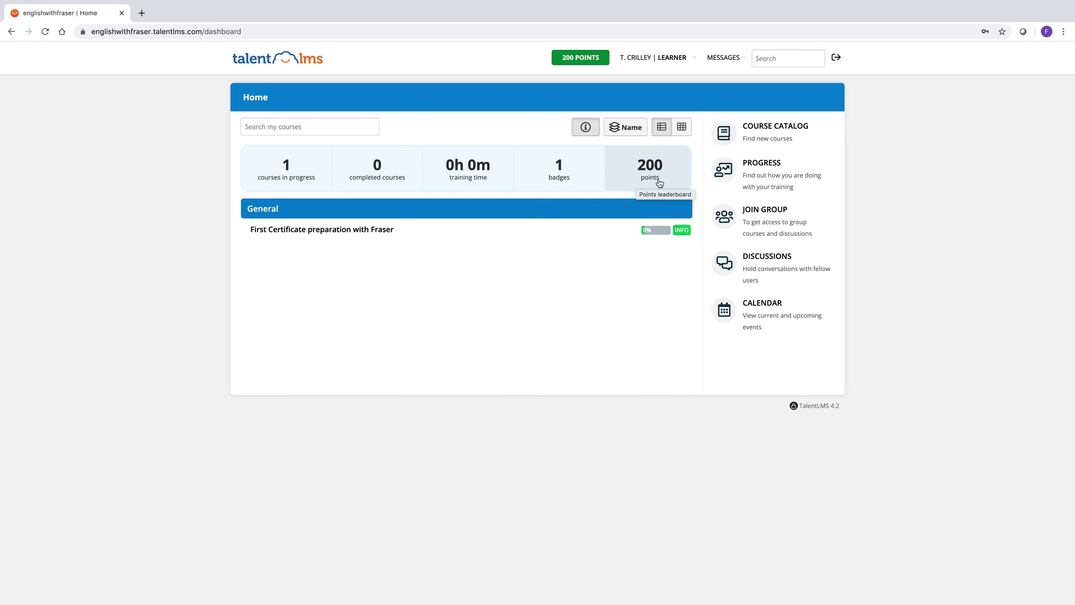
Step: Open My info from the user menu and enter a new password
{"action": "left_click", "coordinate": [659, 65]}
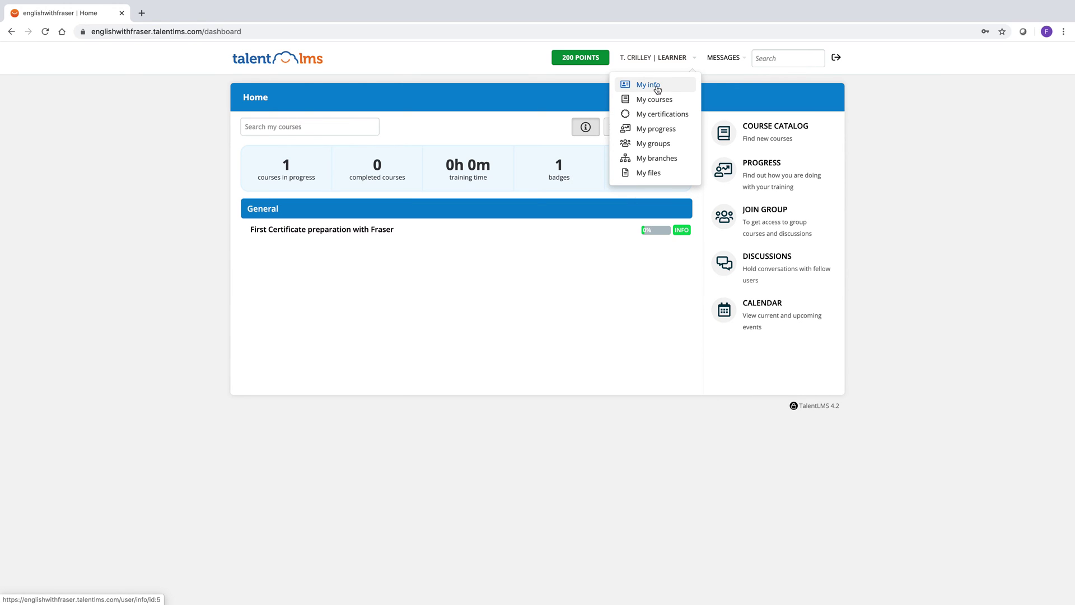
{"action": "left_click", "coordinate": [656, 88]}
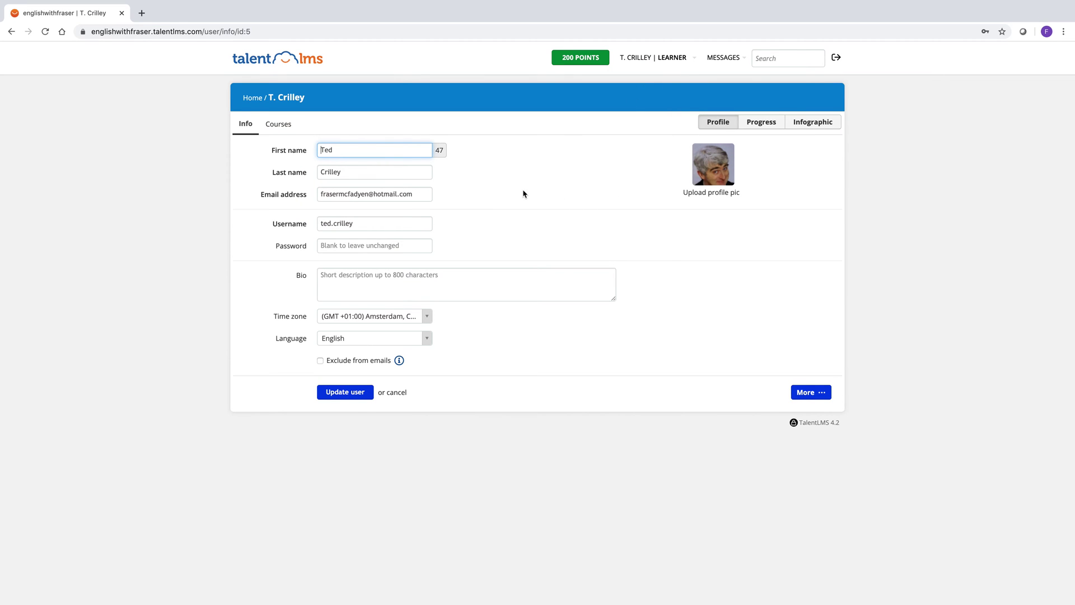
{"action": "mouse_move", "coordinate": [721, 178]}
{"action": "left_click", "coordinate": [370, 244]}
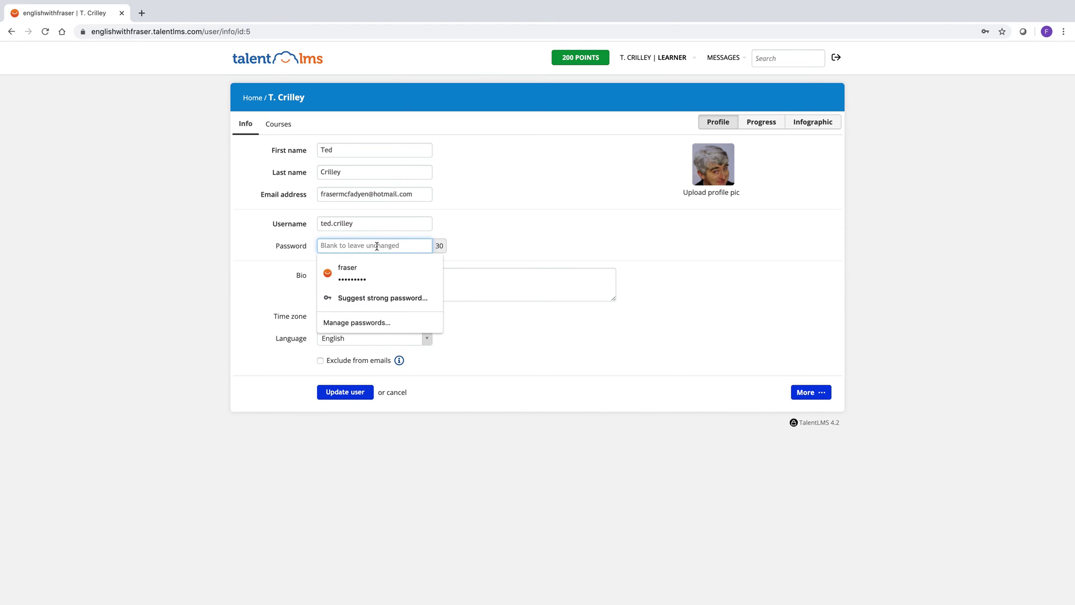
{"action": "type", "text": "a"}
{"action": "left_click", "coordinate": [521, 256]}
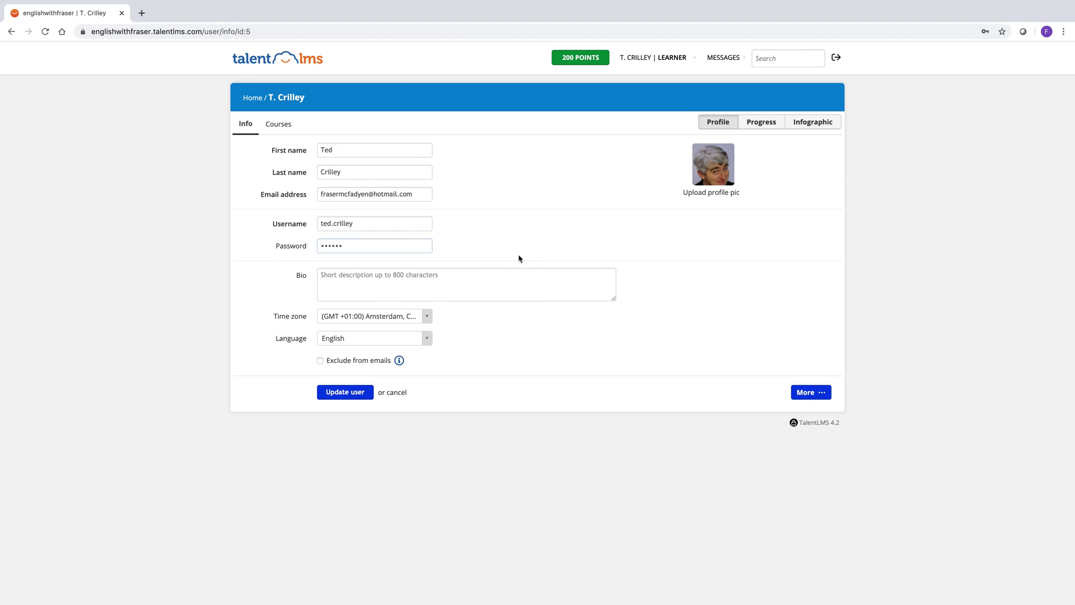
Step: Update the user, confirming the change with the current password
{"action": "left_click", "coordinate": [349, 396]}
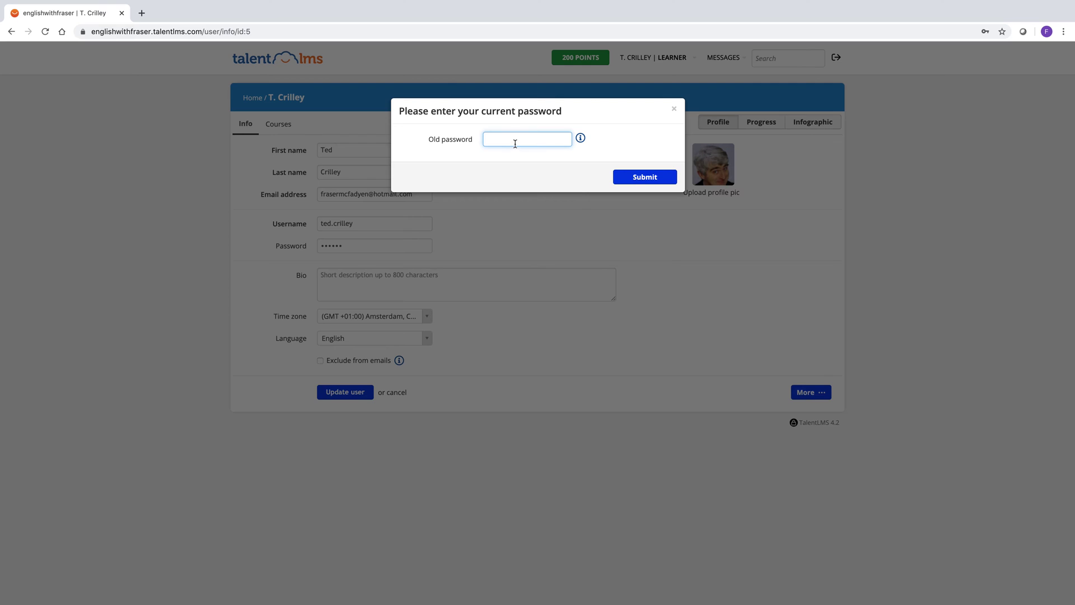
{"action": "left_click", "coordinate": [515, 144]}
{"action": "type", "text": "a"}
{"action": "left_click", "coordinate": [644, 177]}
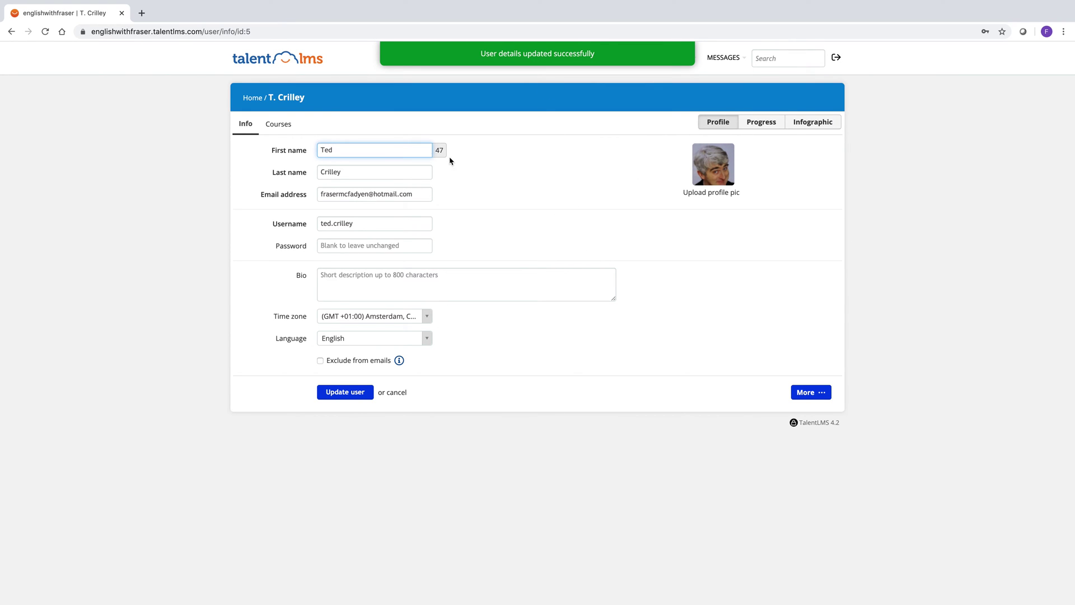
Step: Go back Home and open the First Certificate preparation course
{"action": "left_click", "coordinate": [254, 99]}
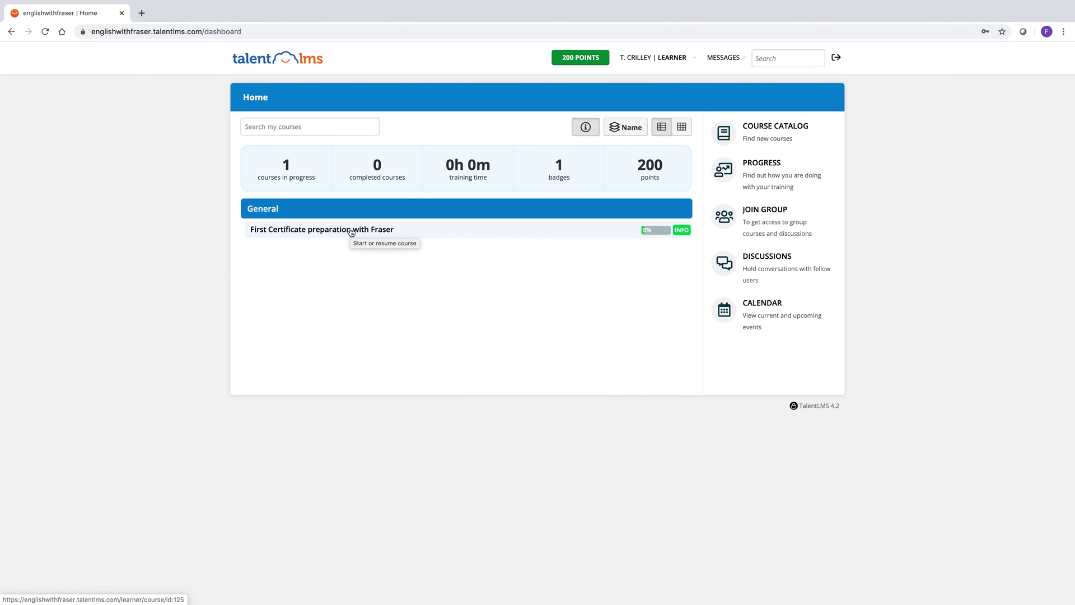
{"action": "left_click", "coordinate": [351, 229]}
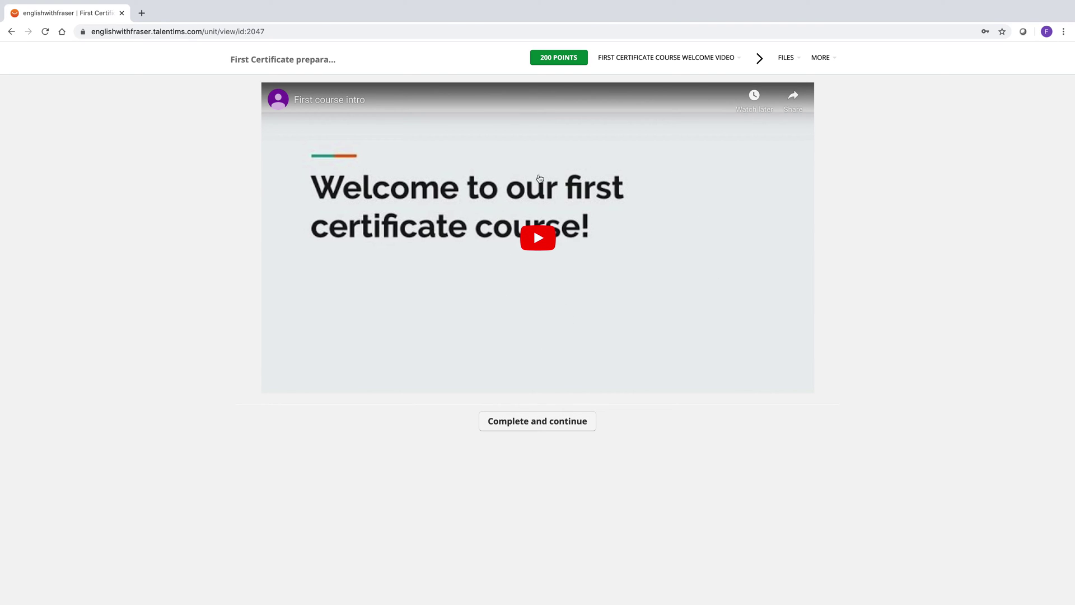
Step: Advance to the useful language notes and highlight the 'keep up' and 'take advantage of' entries
{"action": "left_click", "coordinate": [559, 421]}
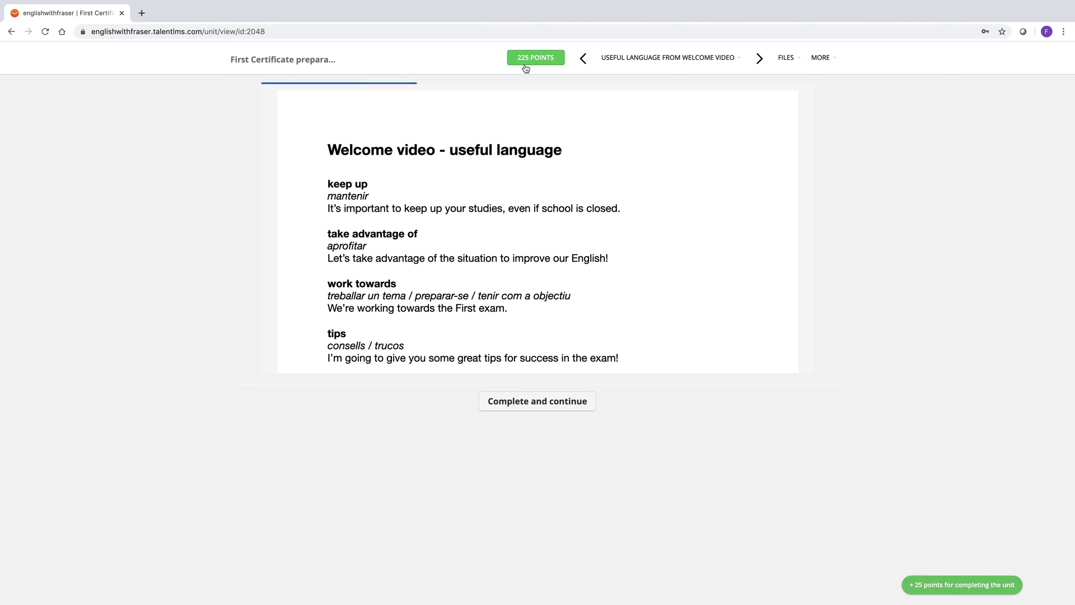
{"action": "mouse_move", "coordinate": [629, 240]}
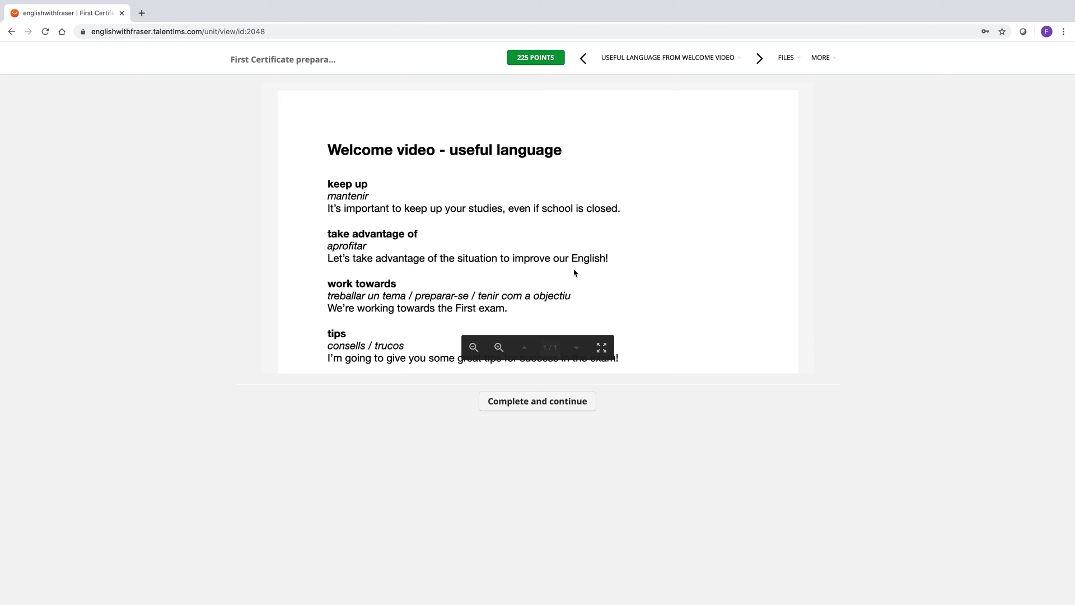
{"action": "scroll", "coordinate": [566, 278], "scroll_direction": "down", "scroll_amount": 1}
{"action": "scroll", "coordinate": [565, 279], "scroll_direction": "down", "scroll_amount": 2}
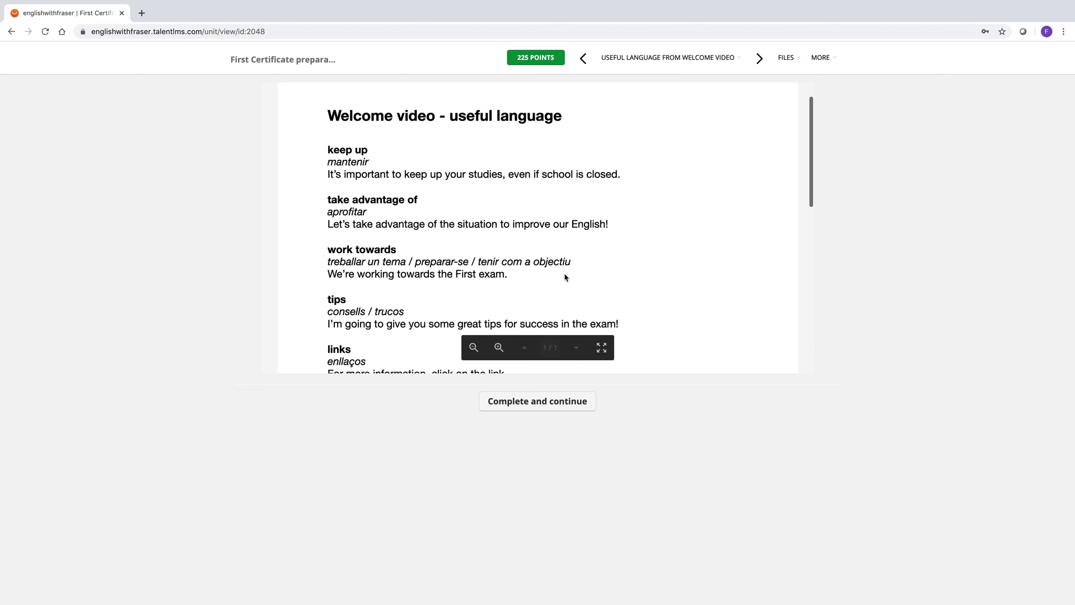
{"action": "left_click_drag", "start_coordinate": [329, 149], "coordinate": [646, 181]}
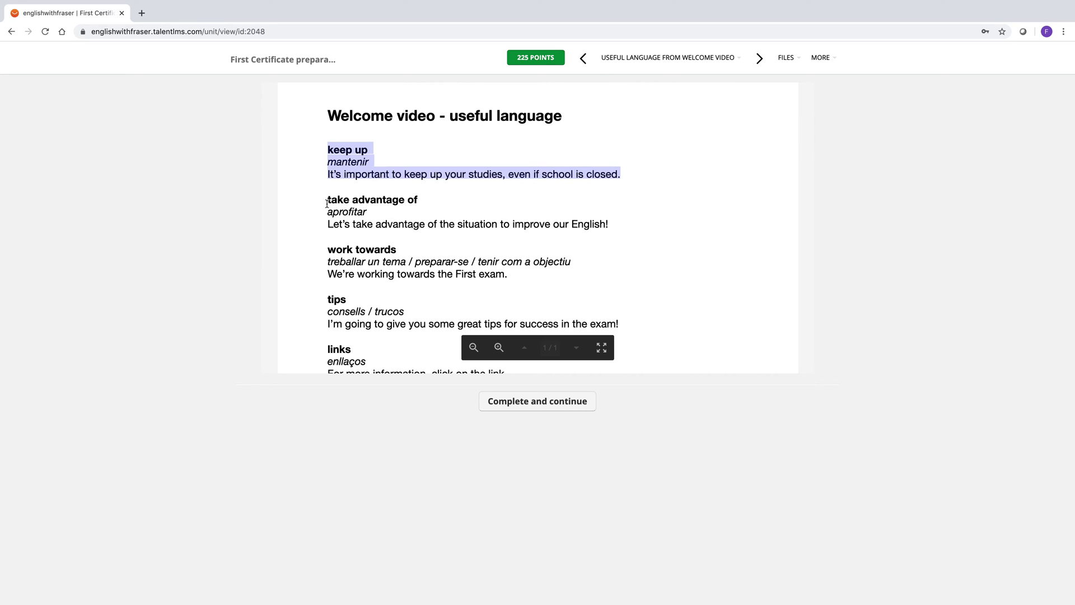
{"action": "left_click_drag", "start_coordinate": [327, 201], "coordinate": [487, 248]}
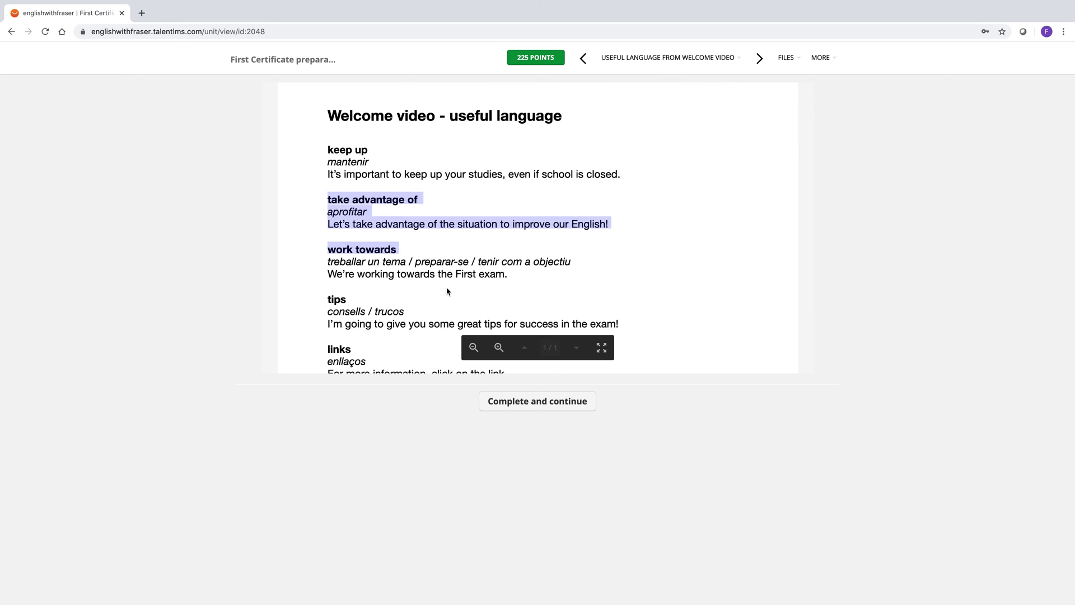
{"action": "left_click", "coordinate": [432, 260]}
Step: Scroll through the rest of the PDF notes and view the unit's attached files
{"action": "scroll", "coordinate": [481, 301], "scroll_direction": "down", "scroll_amount": 4}
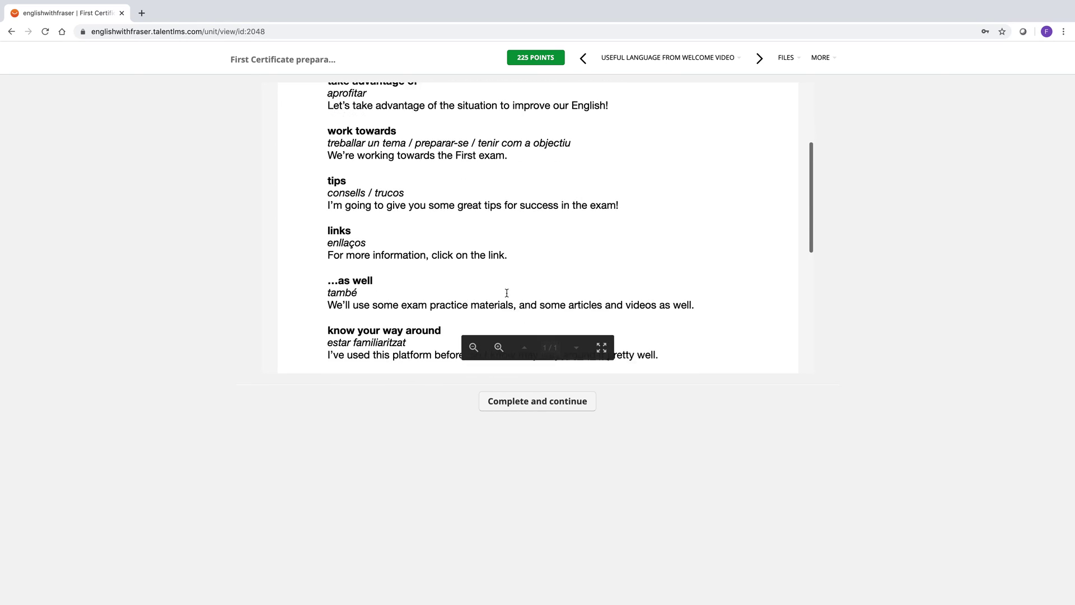
{"action": "scroll", "coordinate": [508, 294], "scroll_direction": "down", "scroll_amount": 3}
{"action": "scroll", "coordinate": [448, 302], "scroll_direction": "up", "scroll_amount": 6}
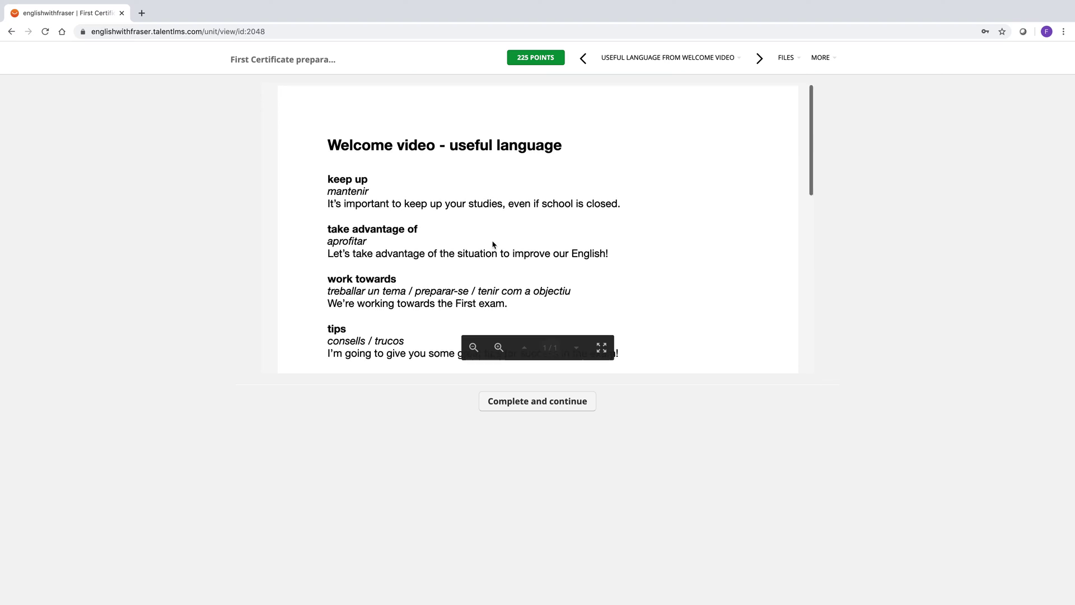
{"action": "scroll", "coordinate": [493, 242], "scroll_direction": "down", "scroll_amount": 2}
{"action": "scroll", "coordinate": [494, 243], "scroll_direction": "down", "scroll_amount": 5}
{"action": "scroll", "coordinate": [588, 196], "scroll_direction": "up", "scroll_amount": 7}
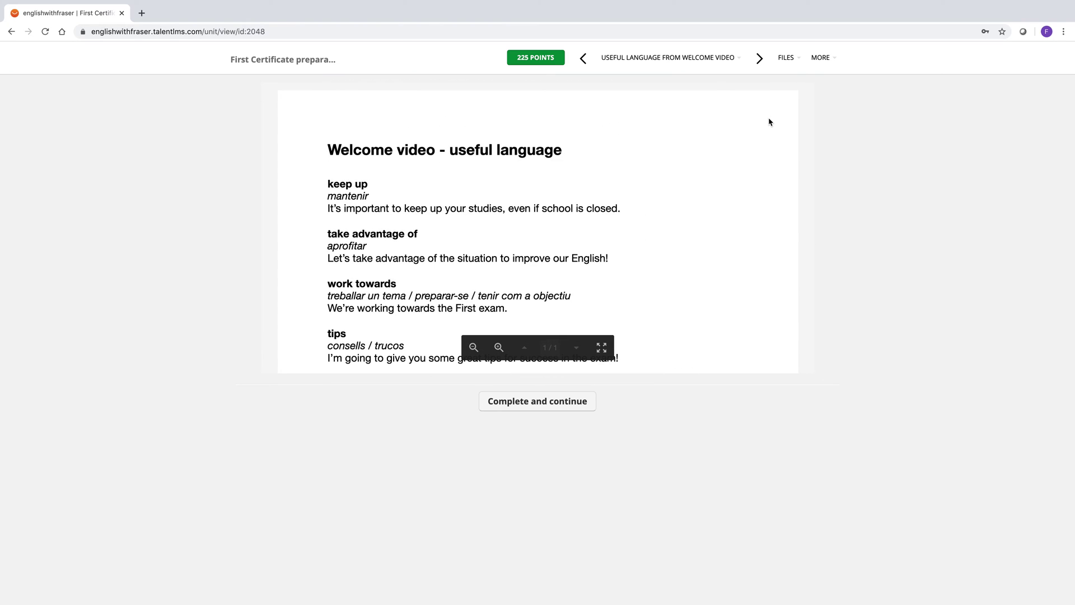
{"action": "left_click", "coordinate": [791, 68]}
Step: Complete the useful-language unit, start the test, and answer 'turn over' for question 1
{"action": "left_click", "coordinate": [564, 403]}
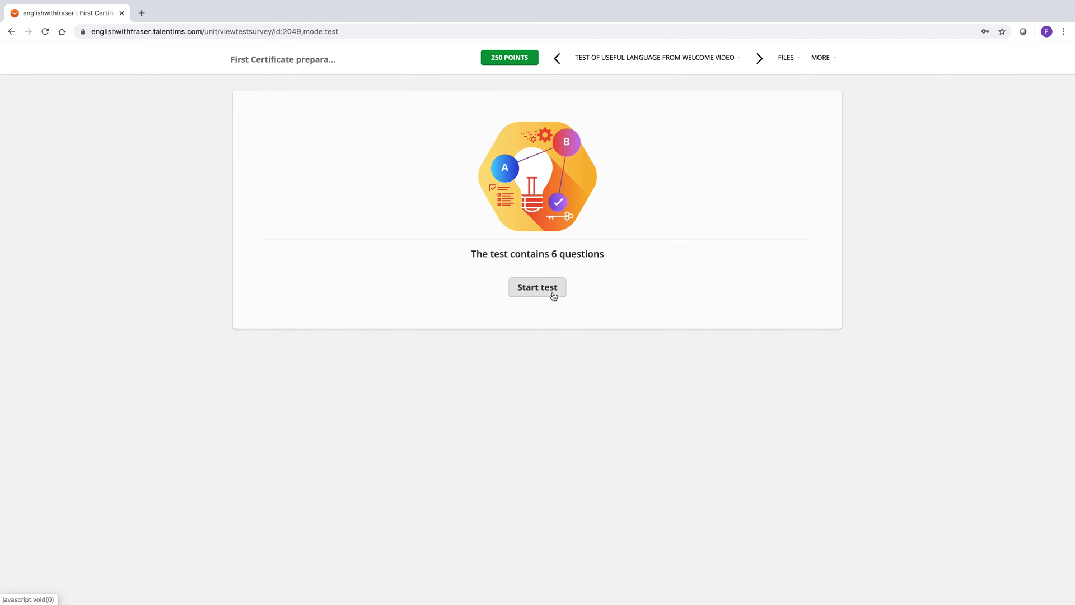
{"action": "left_click", "coordinate": [553, 296]}
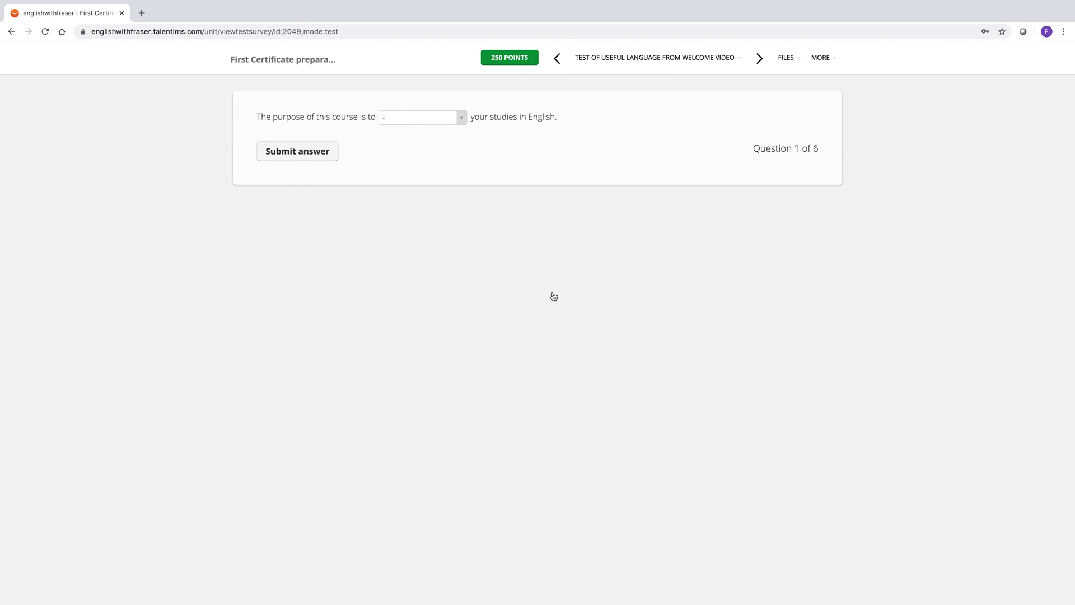
{"action": "left_click", "coordinate": [463, 119]}
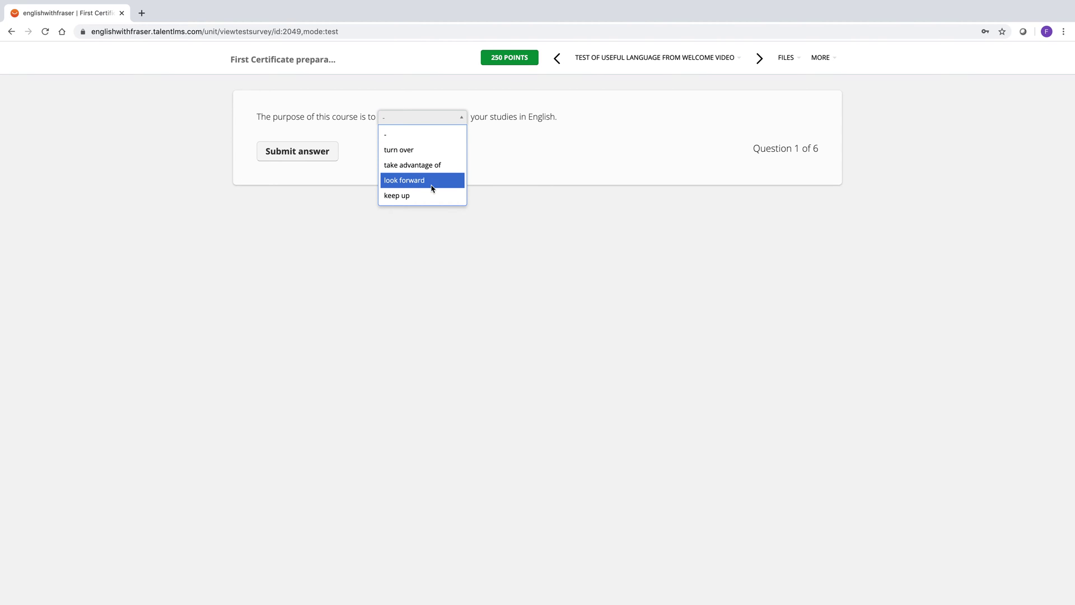
{"action": "left_click", "coordinate": [422, 149]}
{"action": "left_click", "coordinate": [289, 151]}
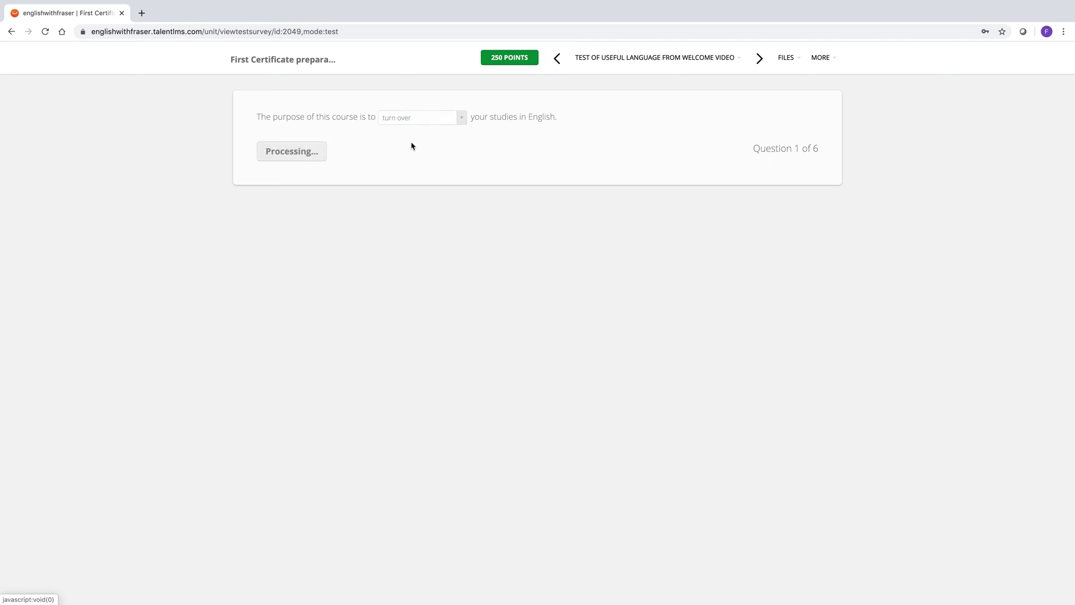
Step: Answer questions 2–5 with 'taking advantage of', 'tips', 'towards' and 'lace'
{"action": "left_click", "coordinate": [339, 123]}
{"action": "left_click", "coordinate": [313, 148]}
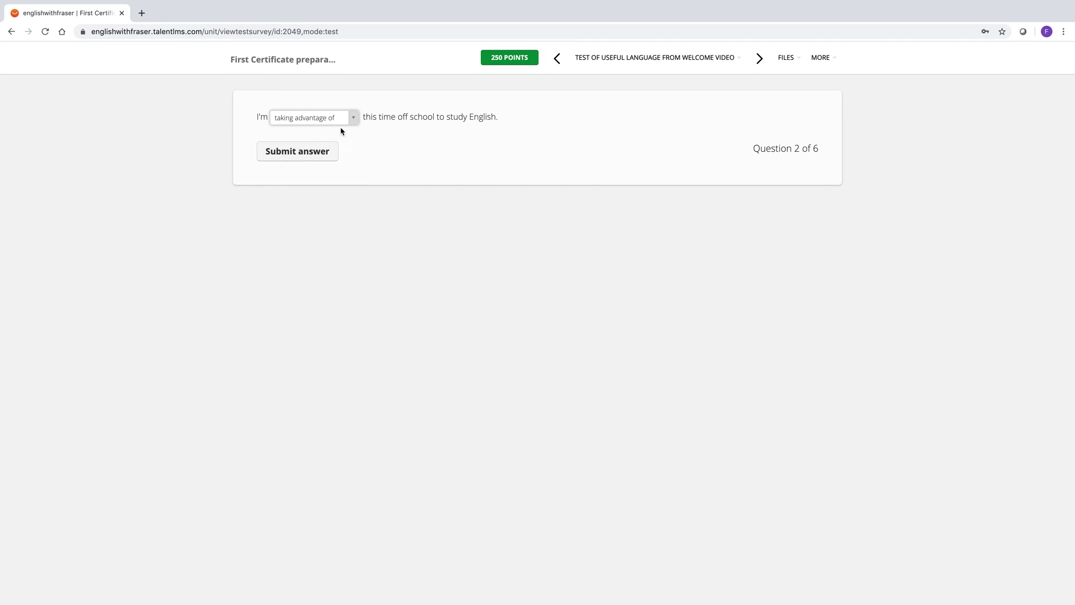
{"action": "left_click", "coordinate": [317, 153]}
{"action": "left_click", "coordinate": [380, 119]}
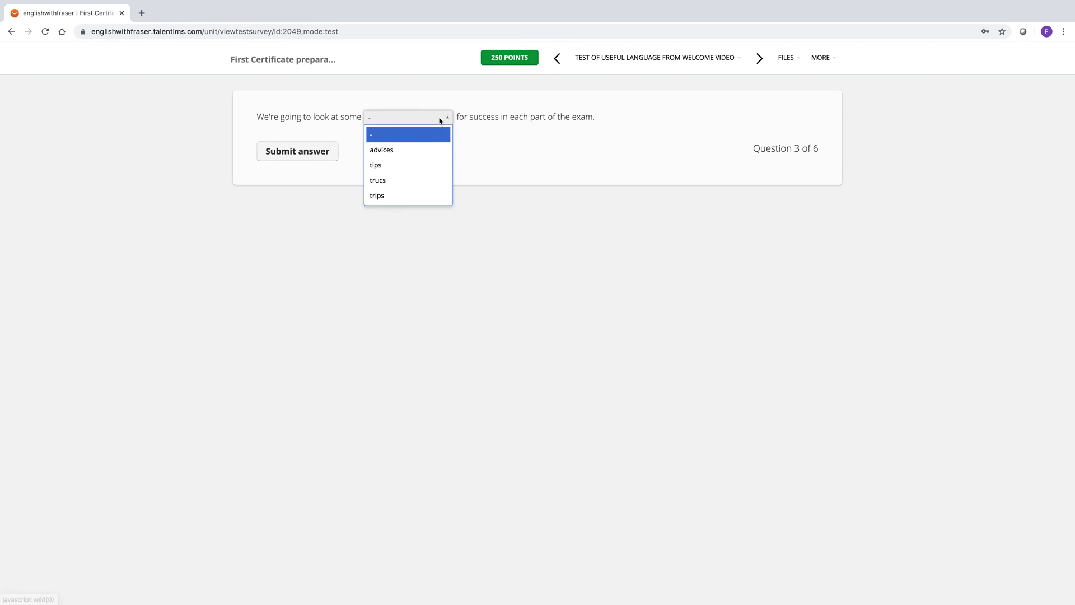
{"action": "left_click", "coordinate": [371, 163]}
{"action": "left_click", "coordinate": [317, 155]}
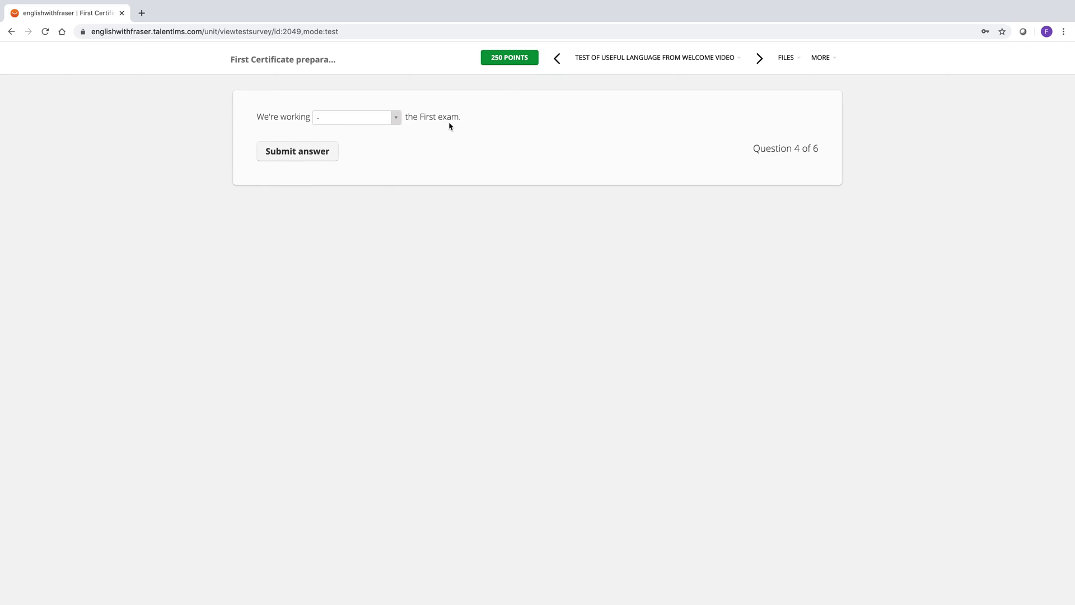
{"action": "left_click", "coordinate": [381, 123]}
{"action": "left_click", "coordinate": [341, 163]}
{"action": "left_click", "coordinate": [321, 156]}
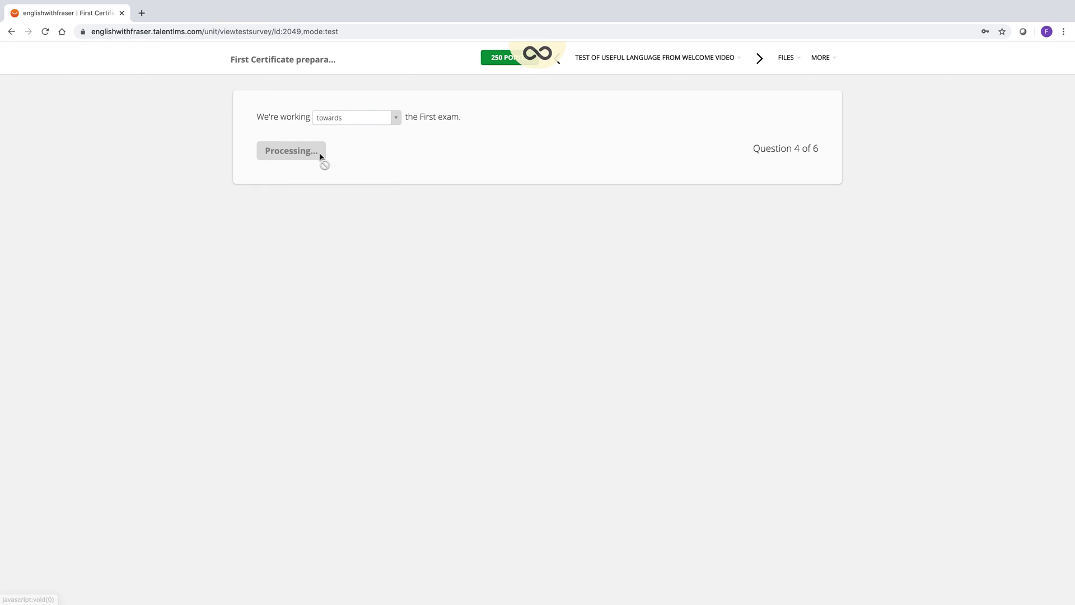
{"action": "left_click", "coordinate": [419, 118]}
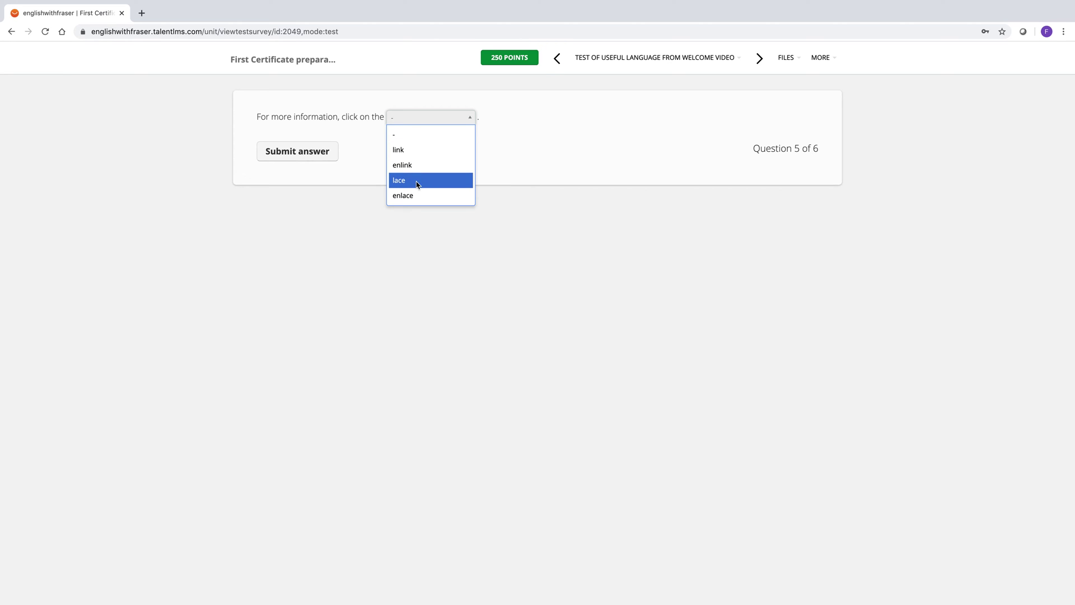
{"action": "left_click", "coordinate": [416, 183]}
{"action": "left_click", "coordinate": [331, 158]}
Step: Answer 'way through' for question 6, submit the test, and continue after passing
{"action": "left_click", "coordinate": [493, 120]}
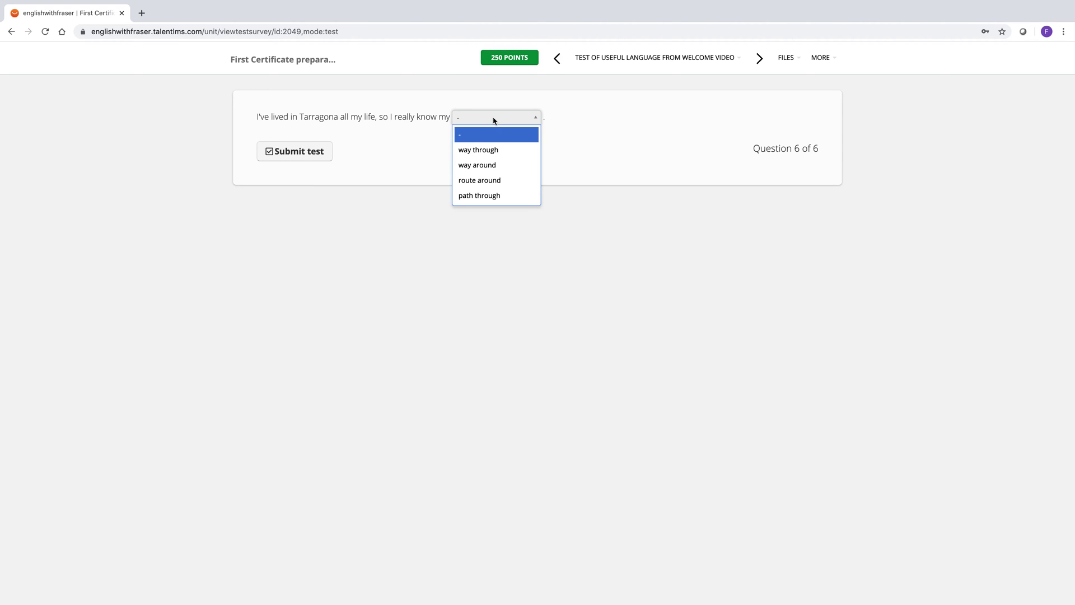
{"action": "left_click", "coordinate": [478, 149]}
{"action": "left_click", "coordinate": [306, 151]}
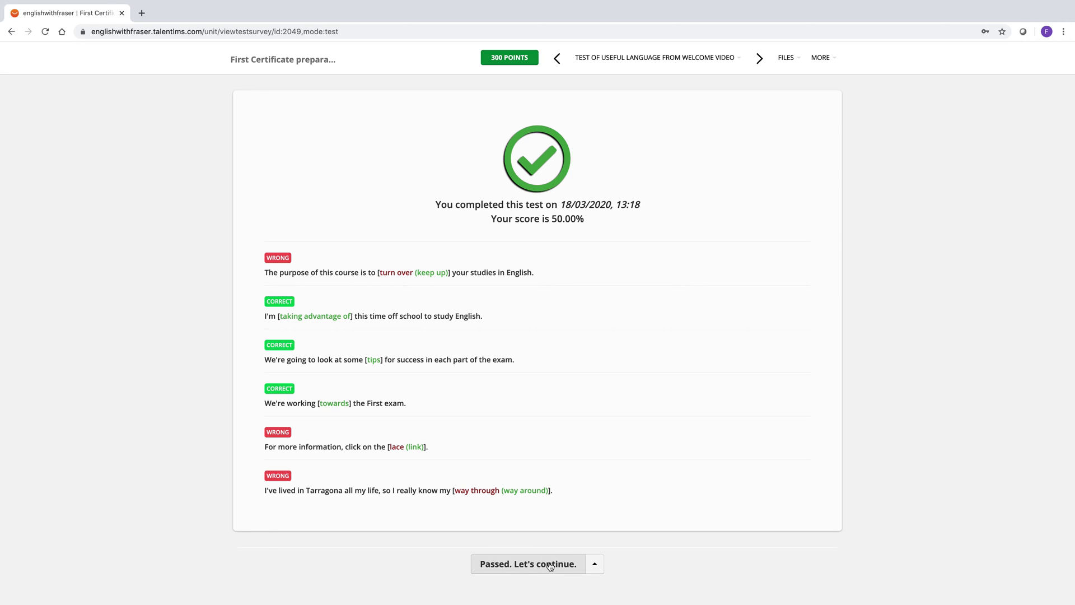
{"action": "left_click", "coordinate": [516, 569]}
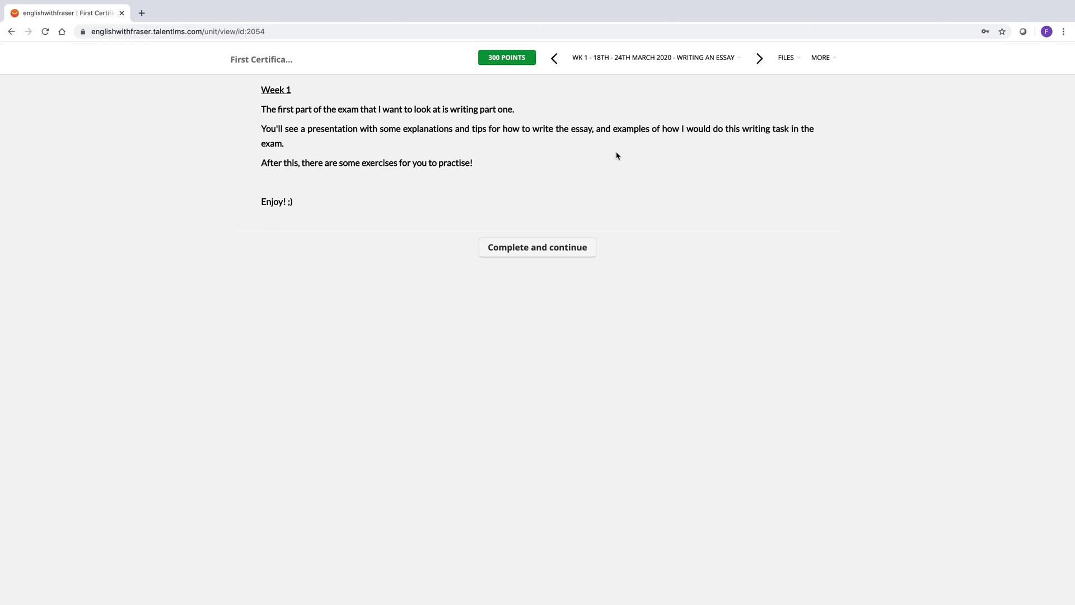
Step: Bring up the course contents dropdown from the Week 1 unit title
{"action": "mouse_move", "coordinate": [644, 69]}
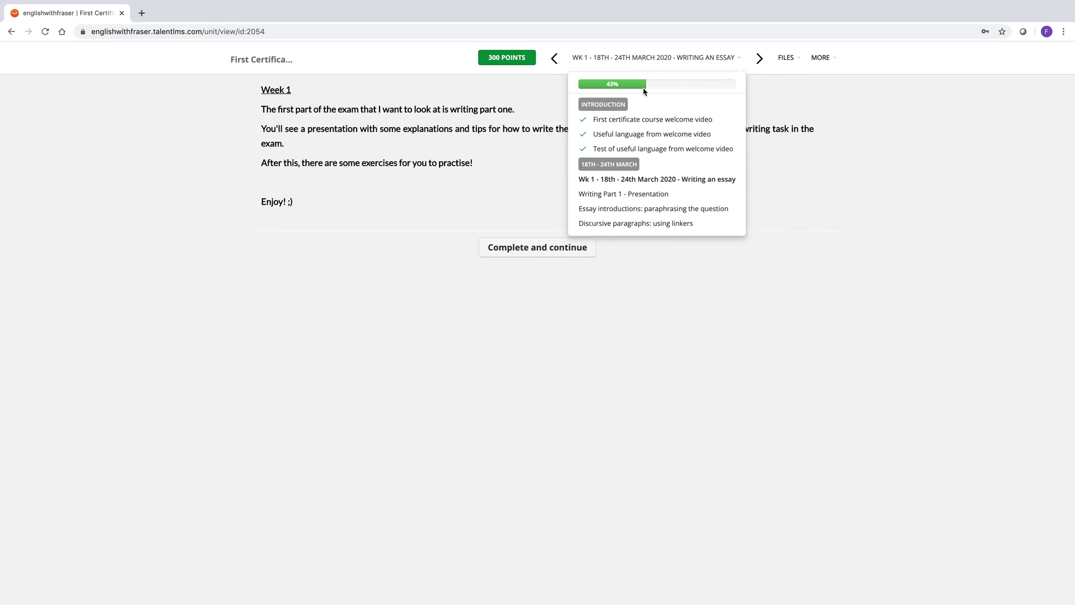
Step: Open the paraphrasing unit, send the text reply '1', then reopen it via Modify your answer
{"action": "left_click", "coordinate": [641, 214]}
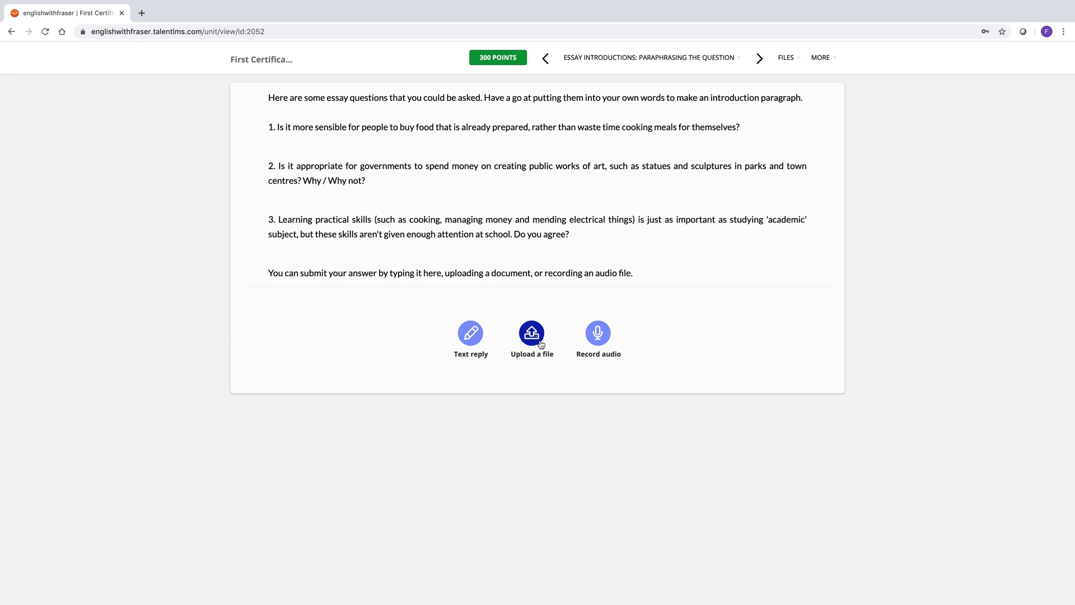
{"action": "left_click", "coordinate": [471, 333]}
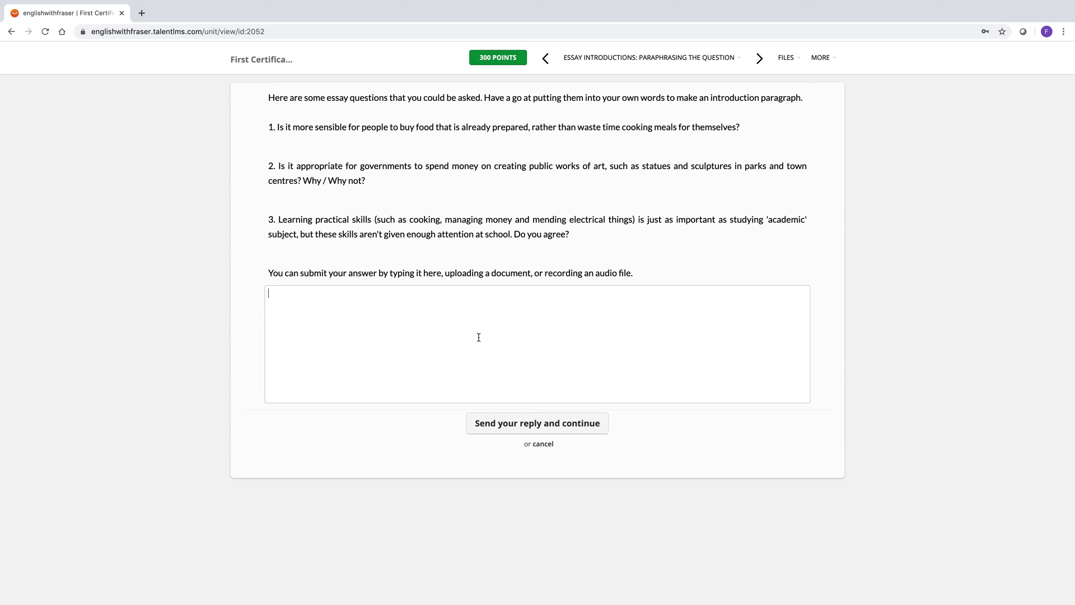
{"action": "type", "text": "1."}
{"action": "left_click", "coordinate": [560, 429]}
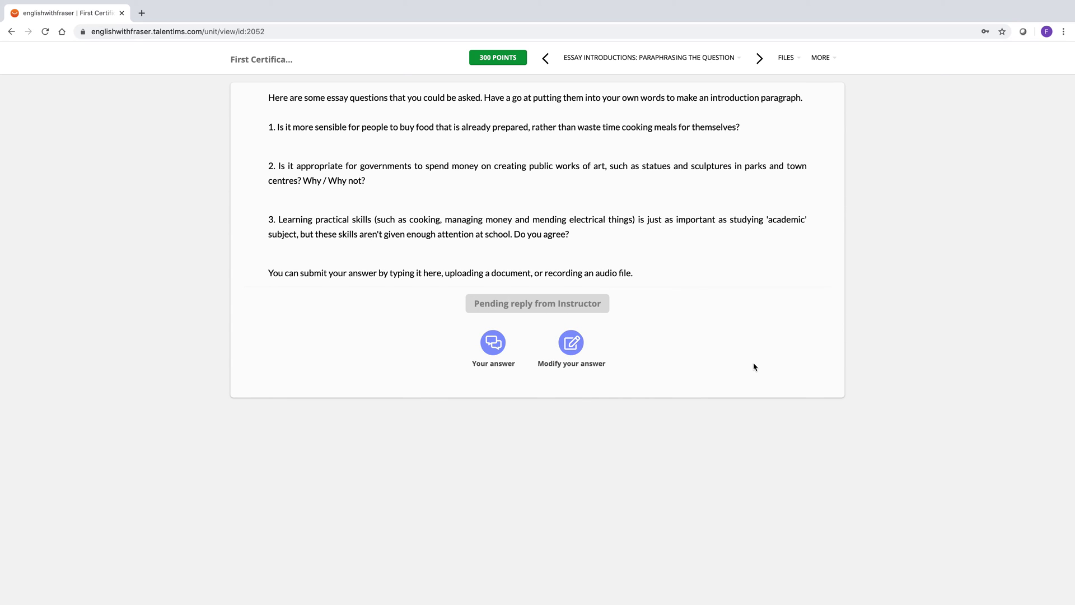
{"action": "left_click", "coordinate": [575, 348]}
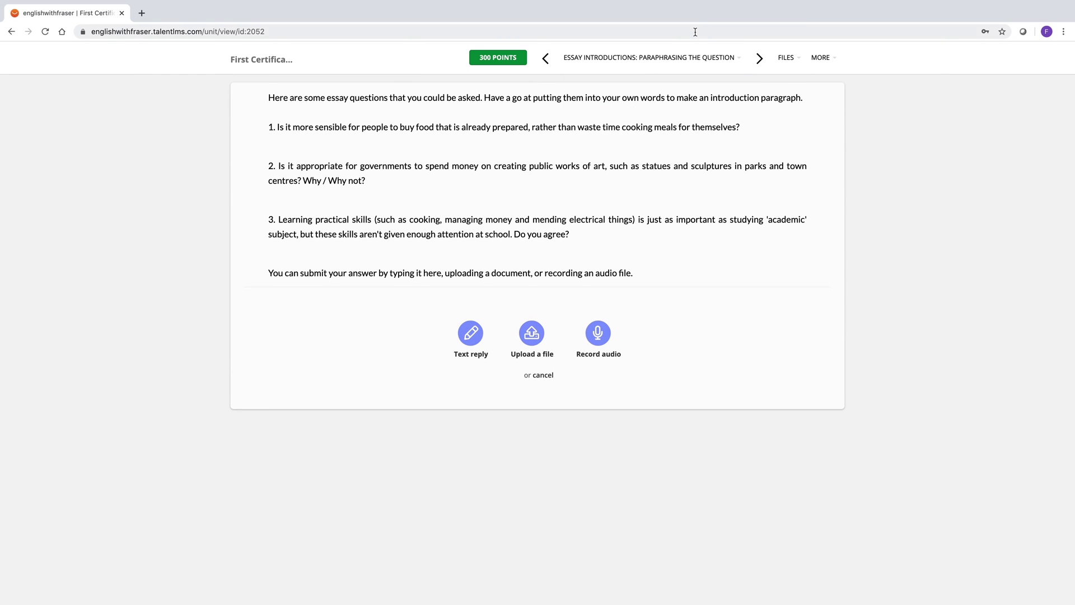
{"action": "left_click", "coordinate": [688, 59]}
{"action": "left_click", "coordinate": [671, 59]}
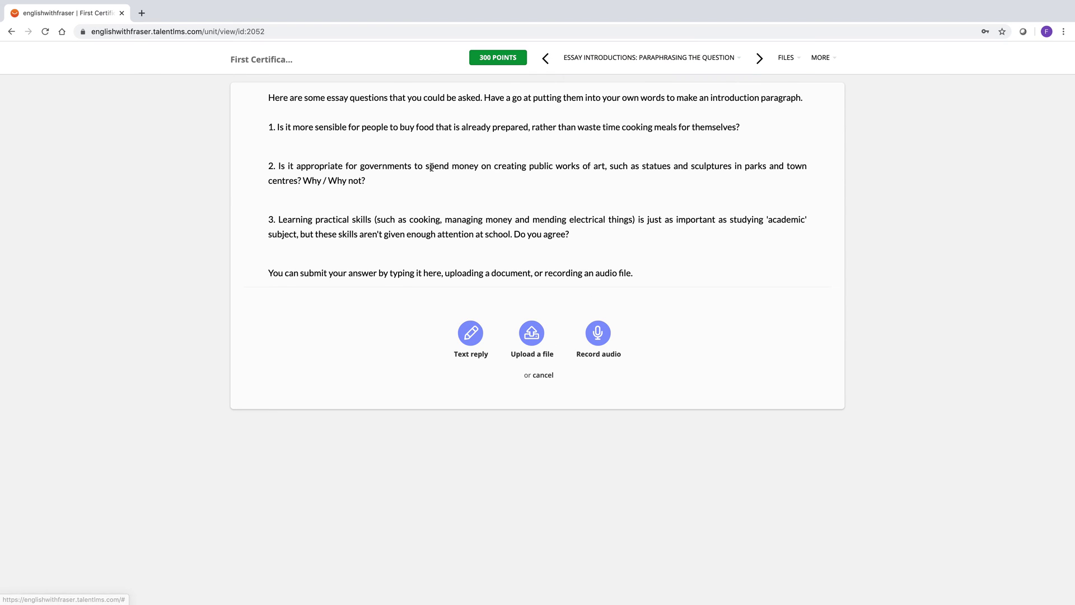
Step: Return Home, look over the training progress report, then go back to the dashboard
{"action": "left_click", "coordinate": [258, 61]}
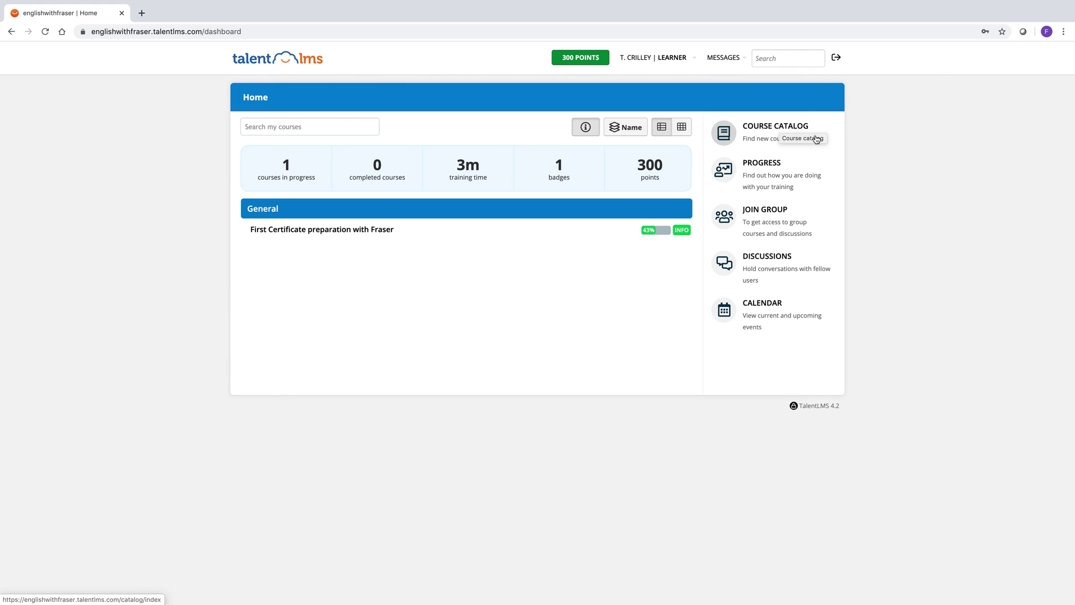
{"action": "left_click", "coordinate": [760, 164]}
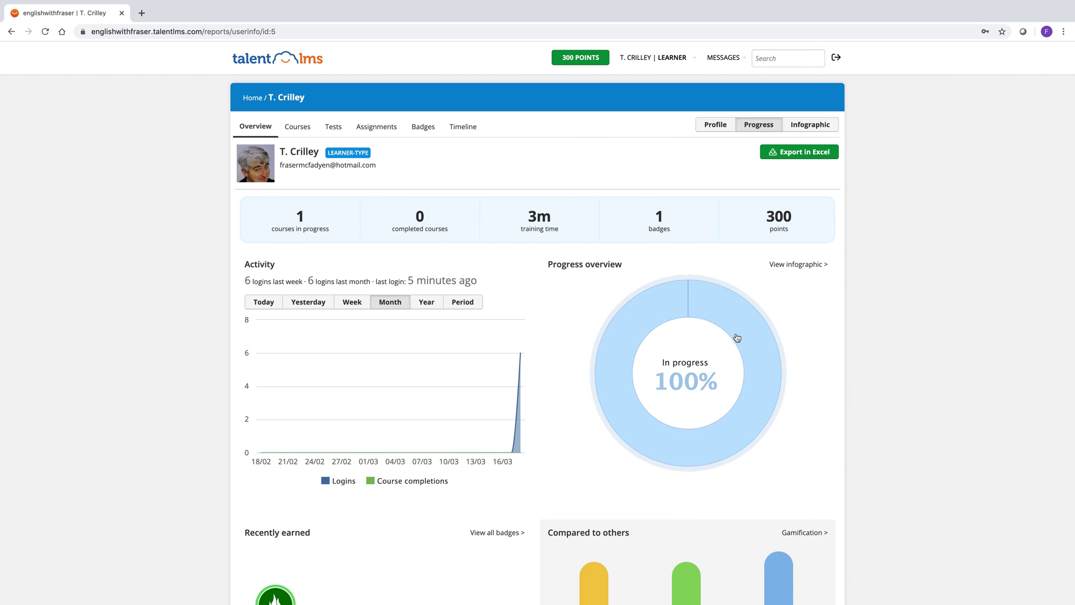
{"action": "scroll", "coordinate": [758, 357], "scroll_direction": "down", "scroll_amount": 2}
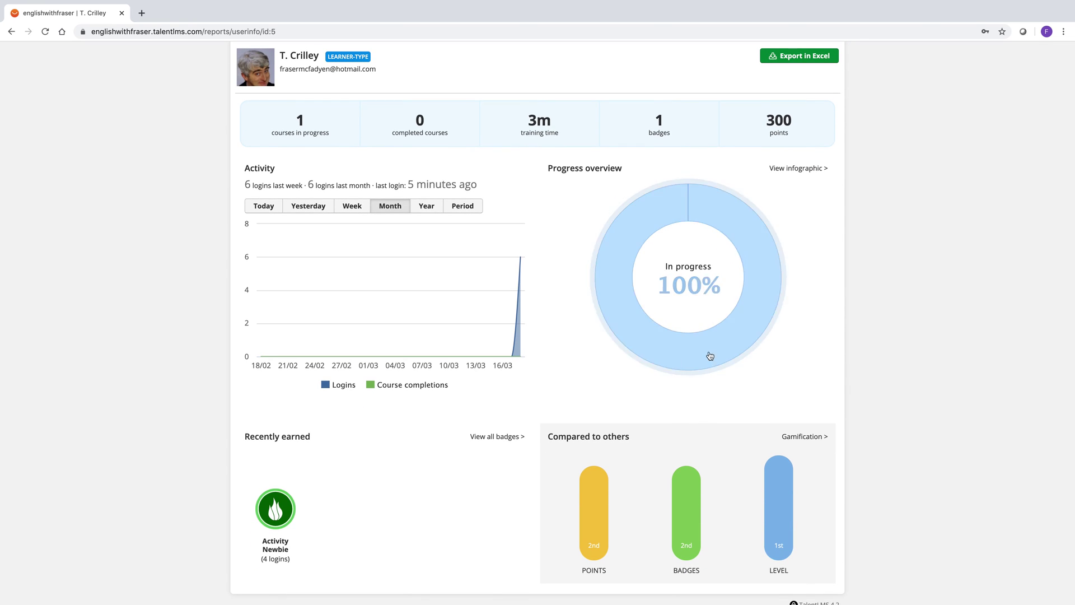
{"action": "scroll", "coordinate": [710, 353], "scroll_direction": "up", "scroll_amount": 2}
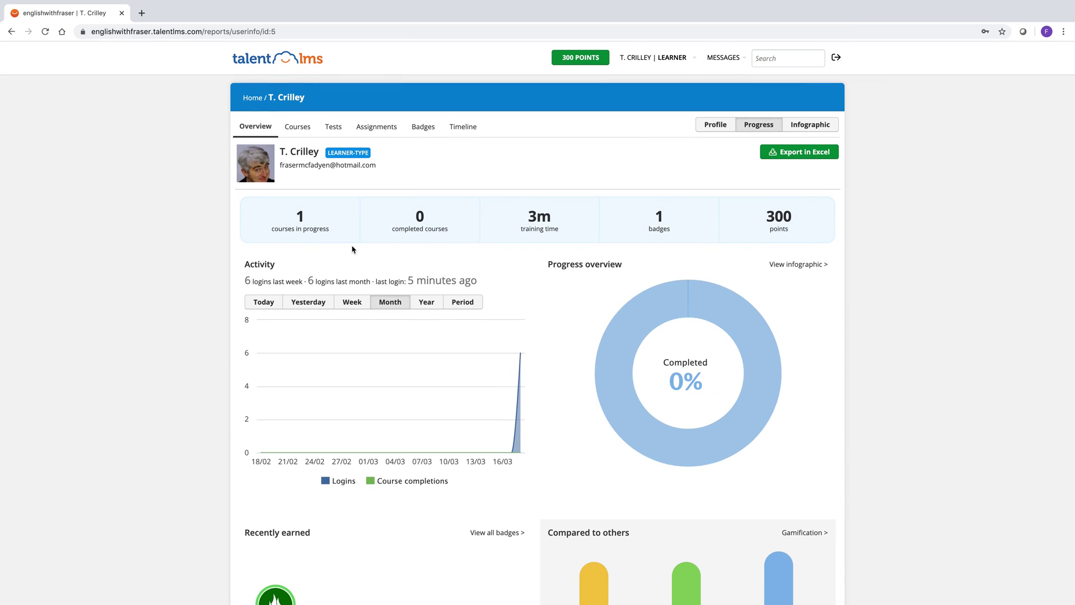
{"action": "left_click", "coordinate": [252, 99]}
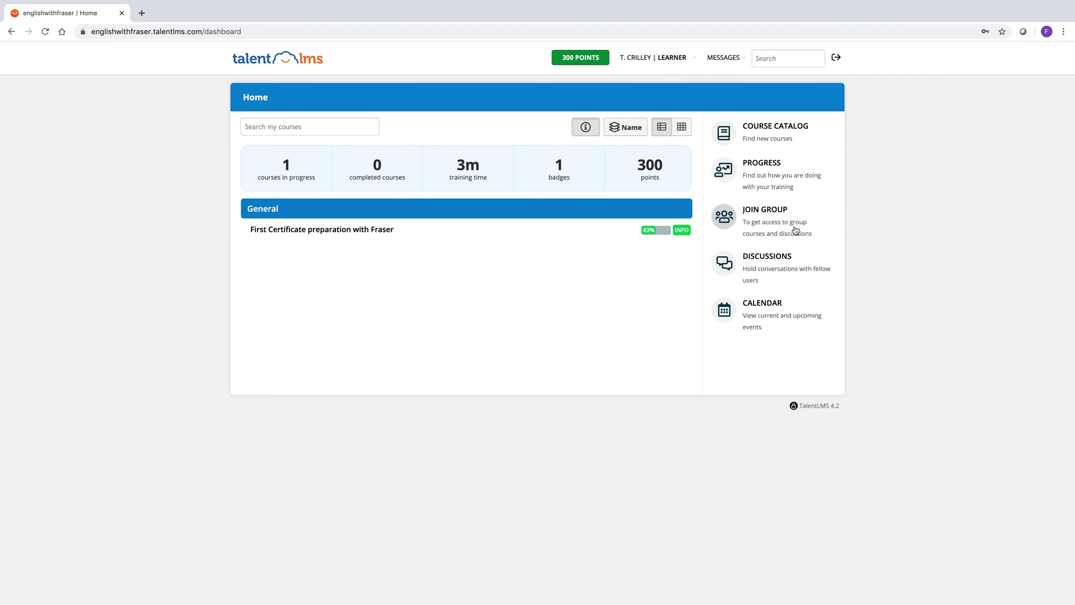
Step: Post 'Hello!' as a reply in the Welcome discussion for 25 points, then go back Home
{"action": "left_click", "coordinate": [786, 258]}
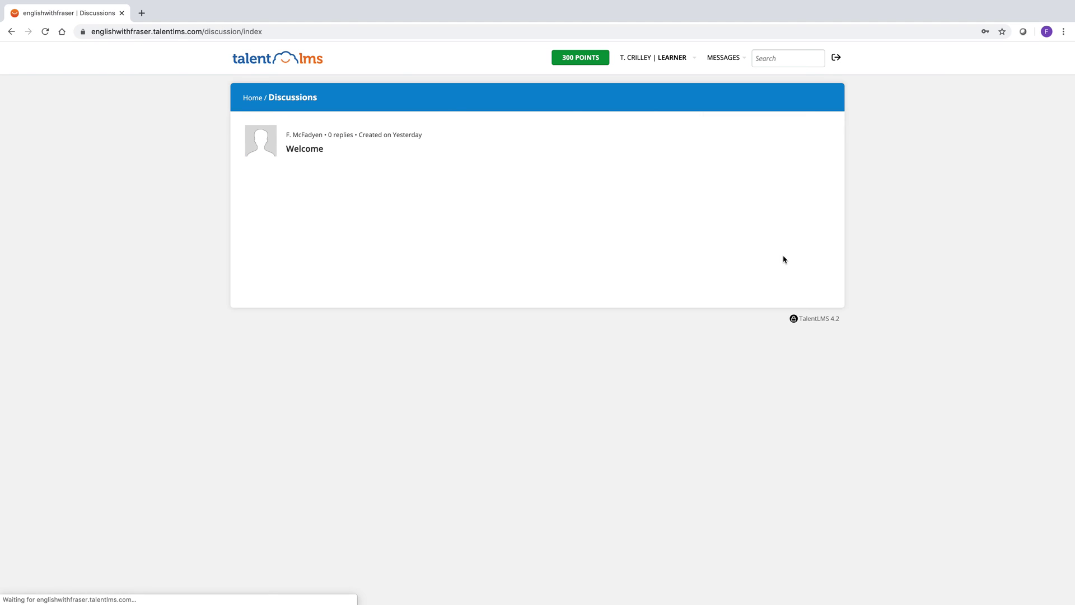
{"action": "left_click", "coordinate": [317, 149]}
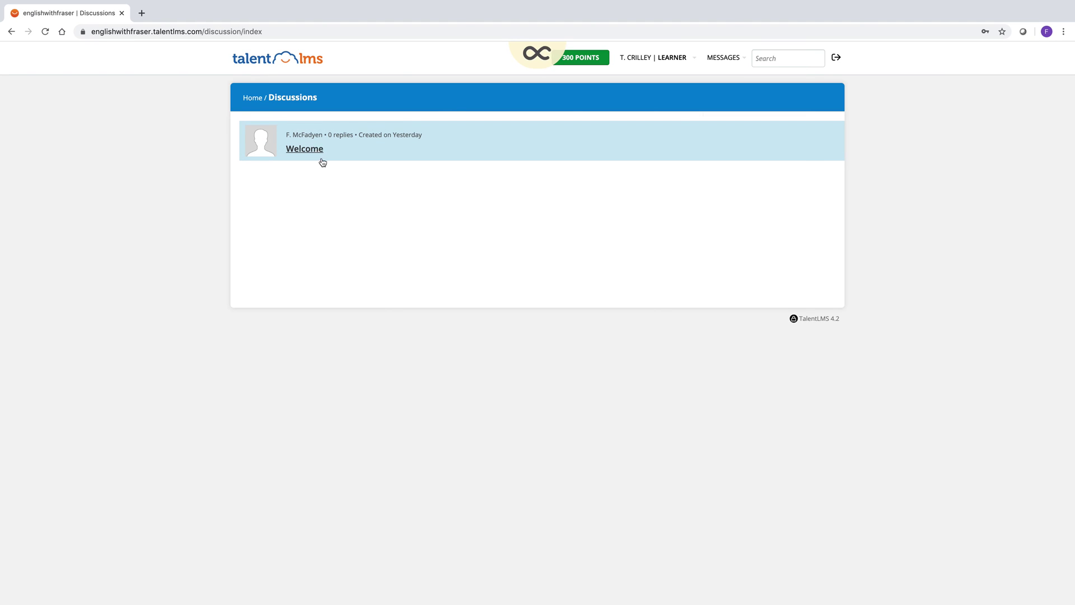
{"action": "left_click", "coordinate": [318, 235]}
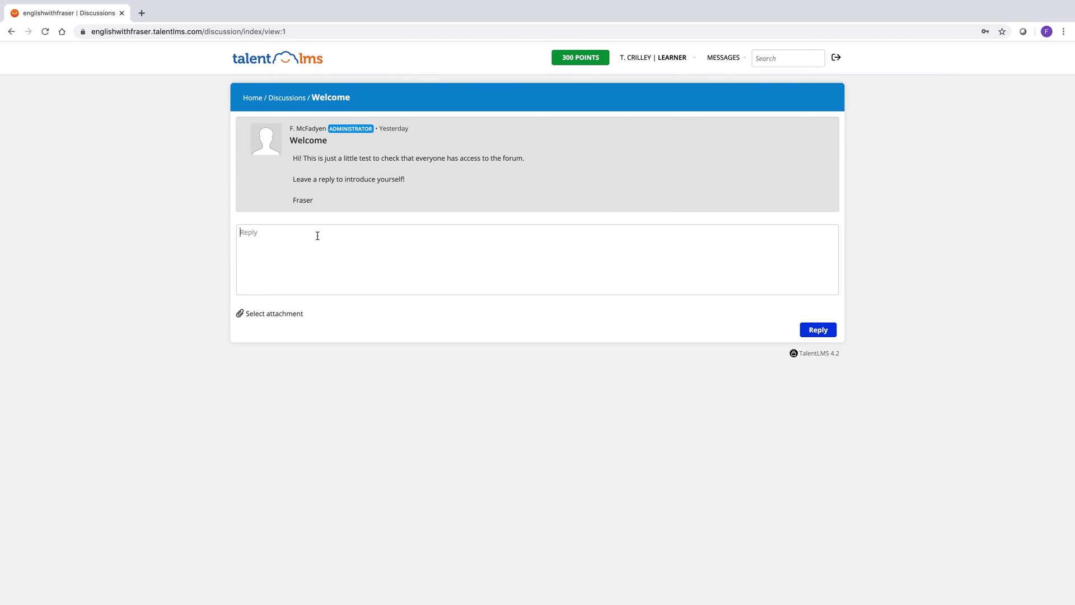
{"action": "type", "text": "Hello!"}
{"action": "left_click", "coordinate": [810, 330]}
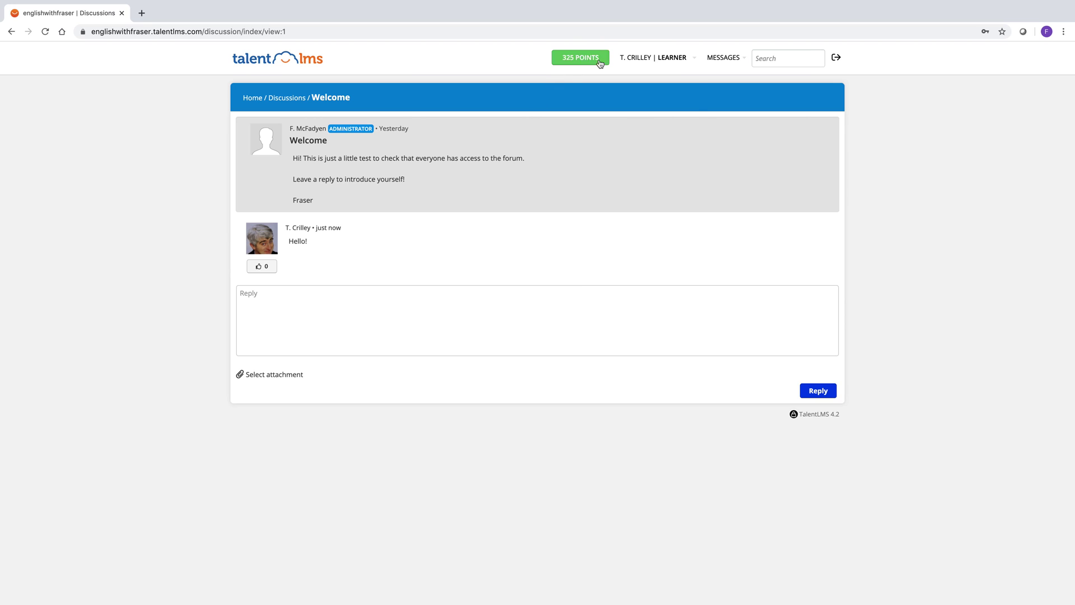
{"action": "left_click", "coordinate": [640, 59]}
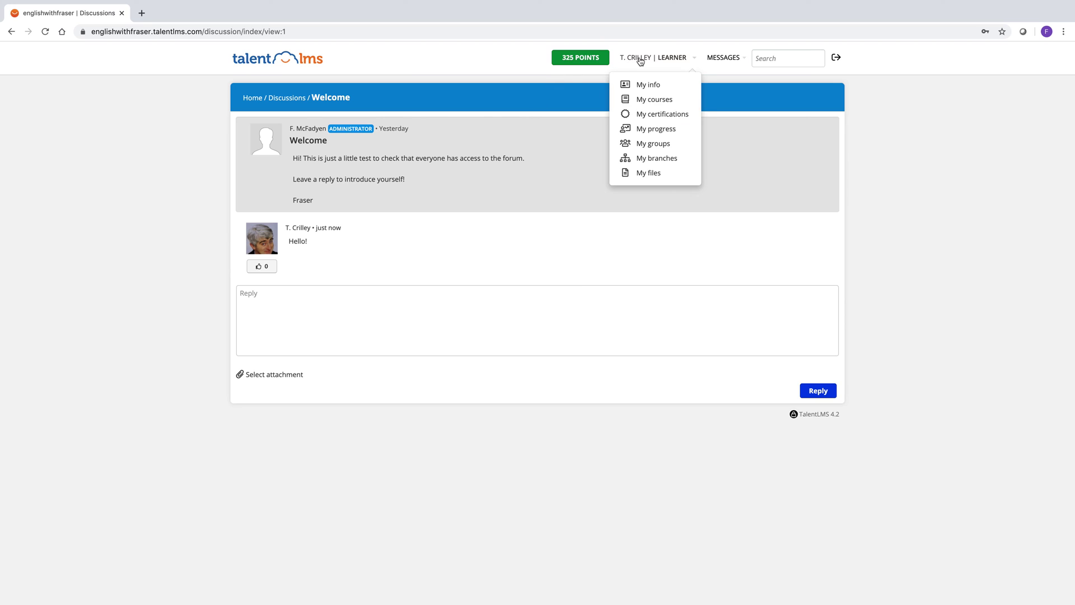
{"action": "left_click", "coordinate": [252, 99]}
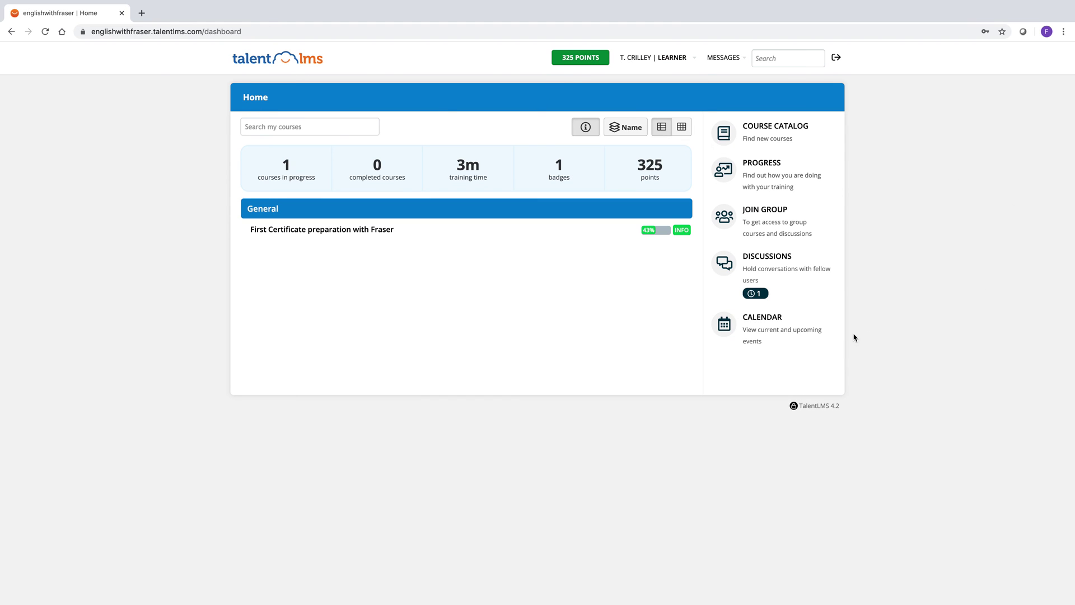
{"action": "left_click", "coordinate": [771, 322]}
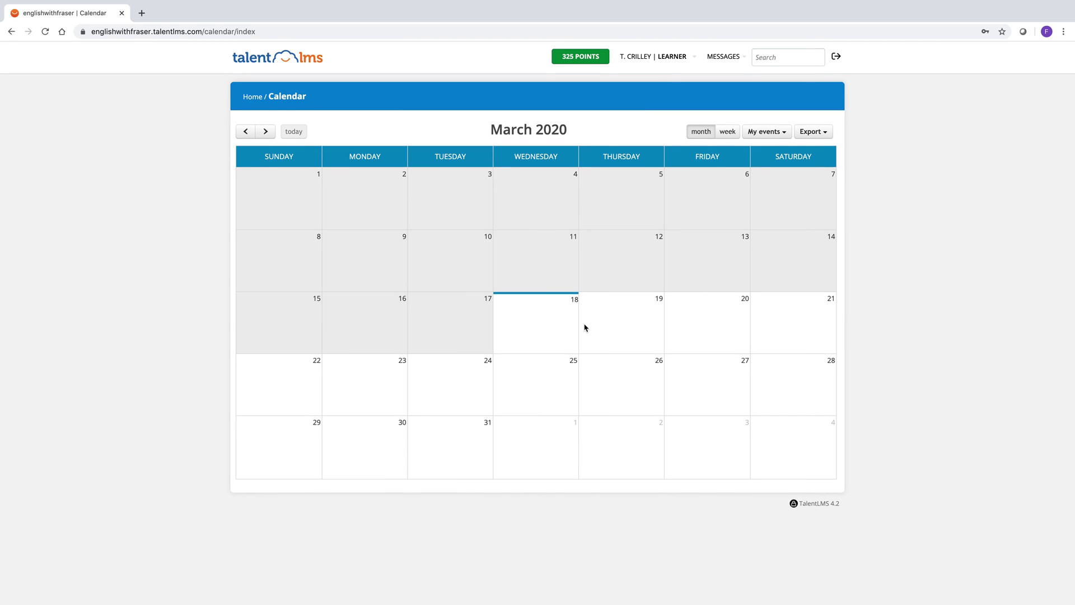
{"action": "scroll", "coordinate": [584, 330], "scroll_direction": "down", "scroll_amount": 2}
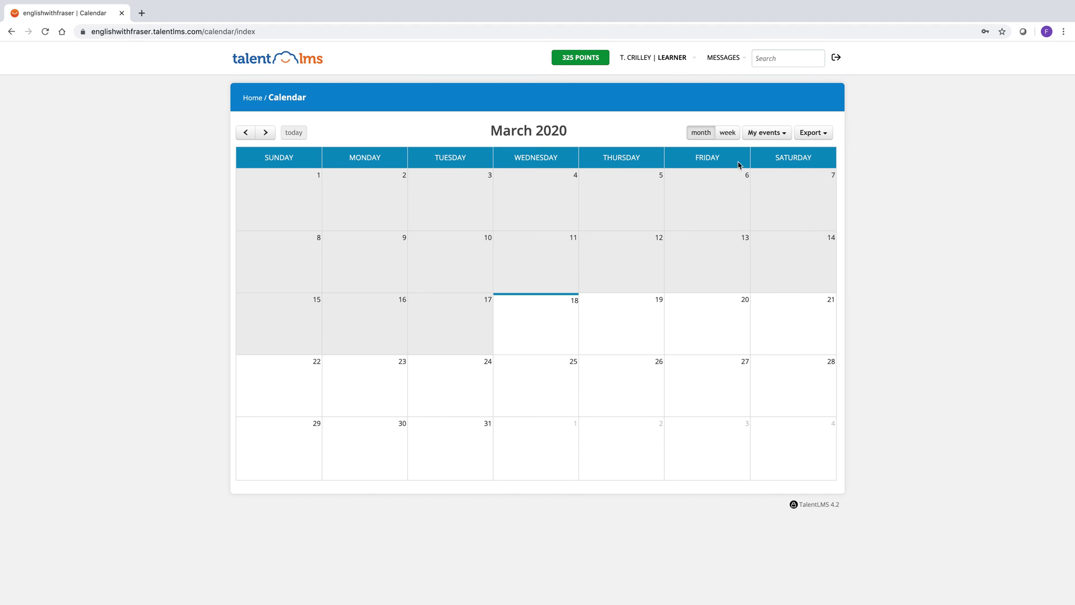
{"action": "left_click", "coordinate": [252, 98]}
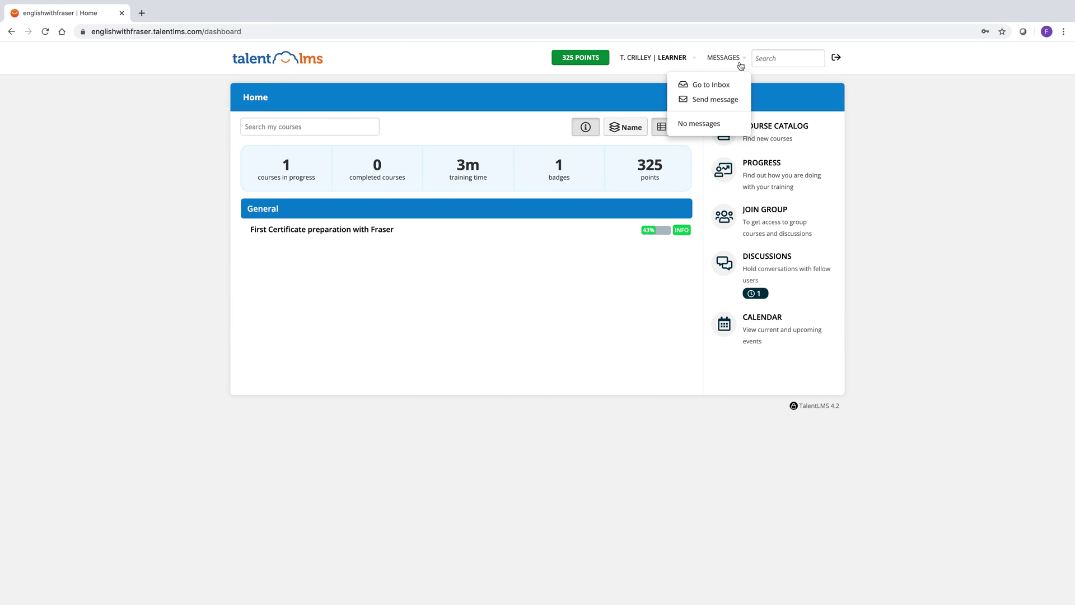
Step: Open the First Certificate preparation with Fraser course at its Useful language from welcome video unit
{"action": "left_click", "coordinate": [284, 230]}
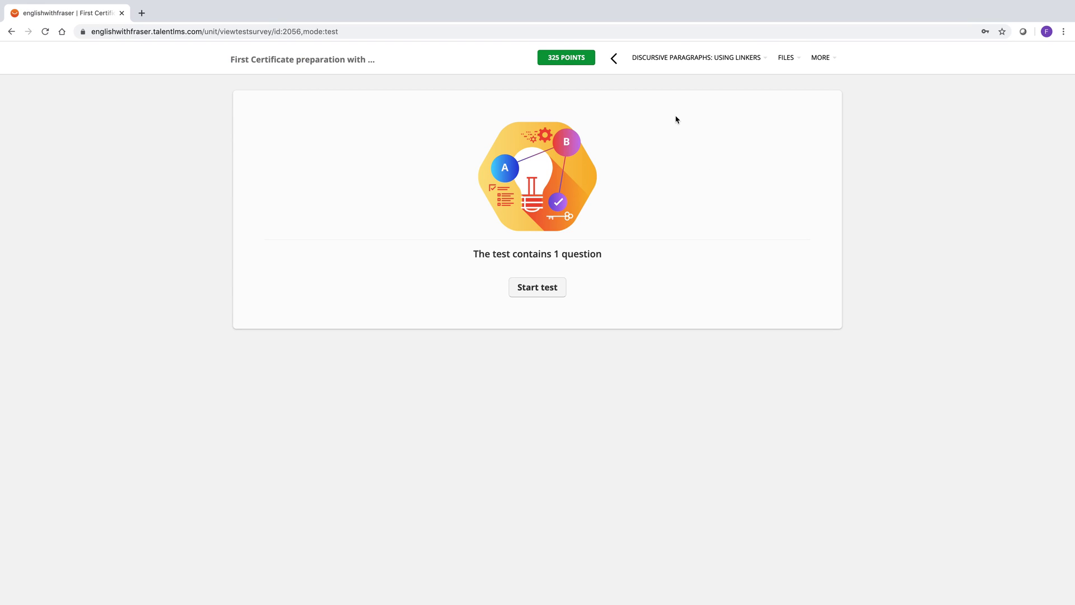
{"action": "mouse_move", "coordinate": [718, 65]}
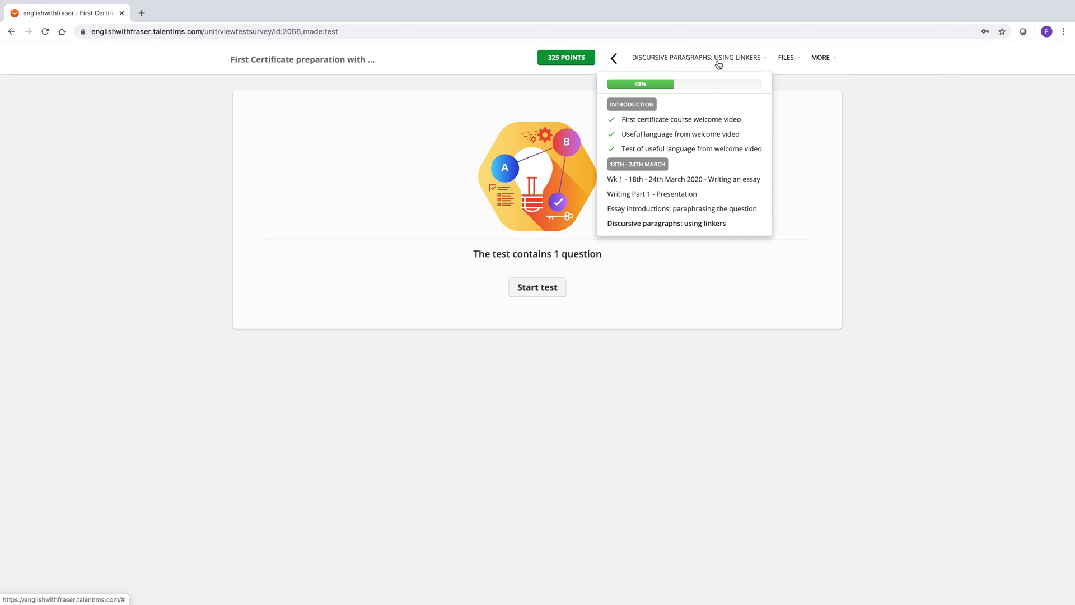
{"action": "left_click", "coordinate": [704, 138]}
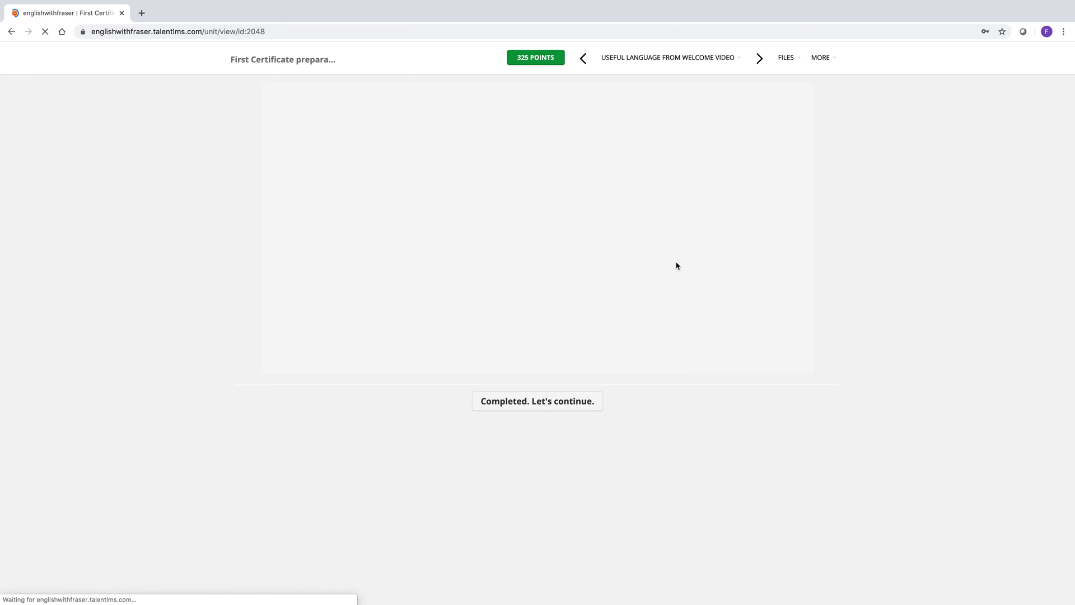
Step: List the course files and read the handout, selecting 'tips' and the '…as well' heading
{"action": "left_click", "coordinate": [786, 58]}
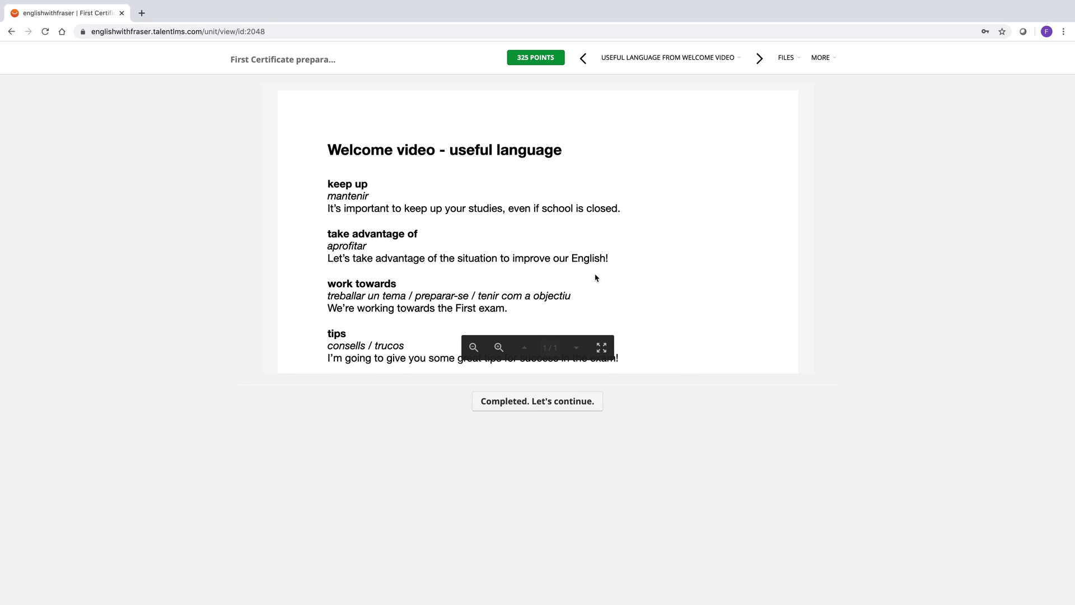
{"action": "scroll", "coordinate": [527, 269], "scroll_direction": "down", "scroll_amount": 3}
{"action": "scroll", "coordinate": [426, 255], "scroll_direction": "down", "scroll_amount": 2}
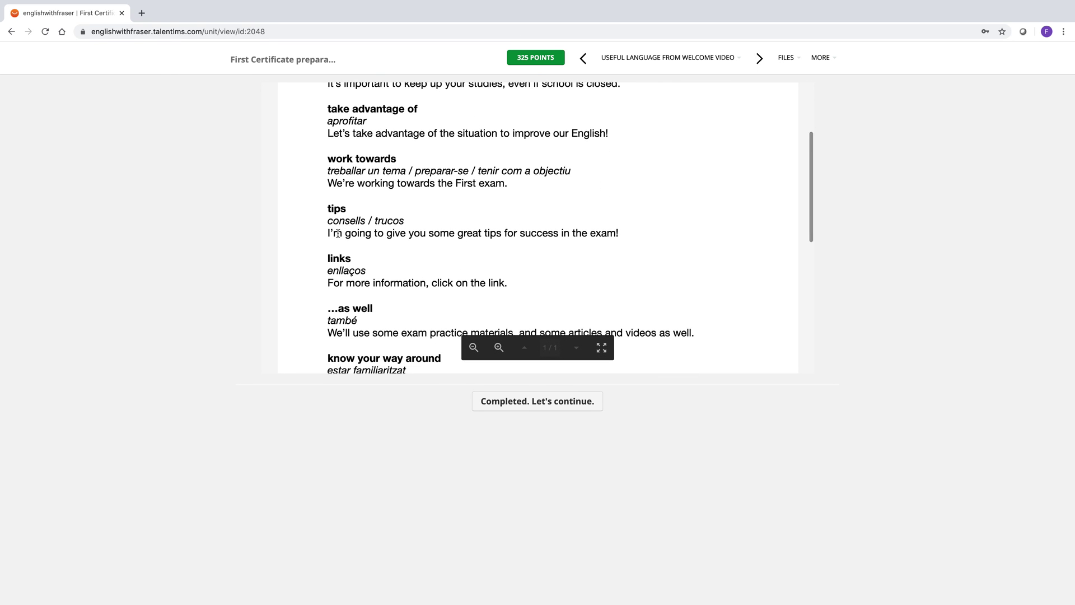
{"action": "double_click", "coordinate": [332, 211]}
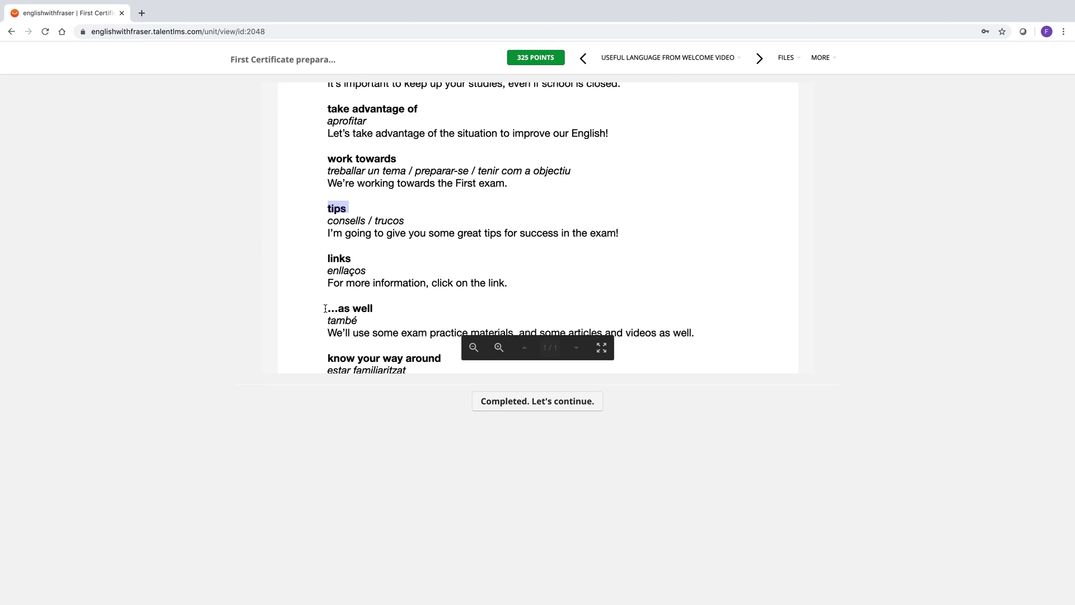
{"action": "triple_click", "coordinate": [366, 304]}
Step: Start a message to the instructor from the course options, then close it unsent
{"action": "left_click", "coordinate": [820, 58]}
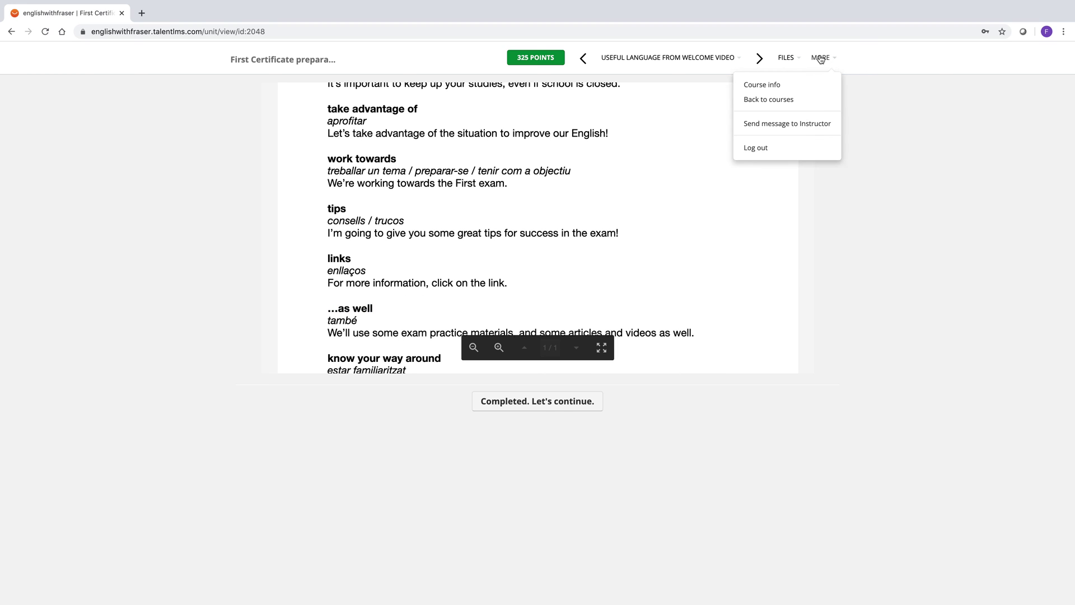
{"action": "left_click", "coordinate": [803, 124]}
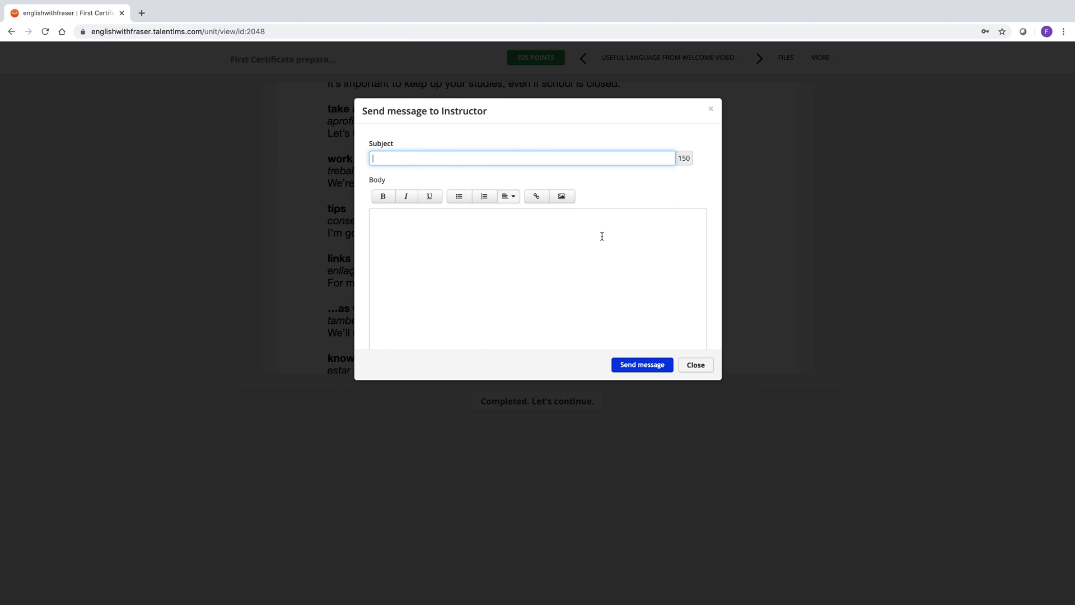
{"action": "left_click", "coordinate": [710, 369]}
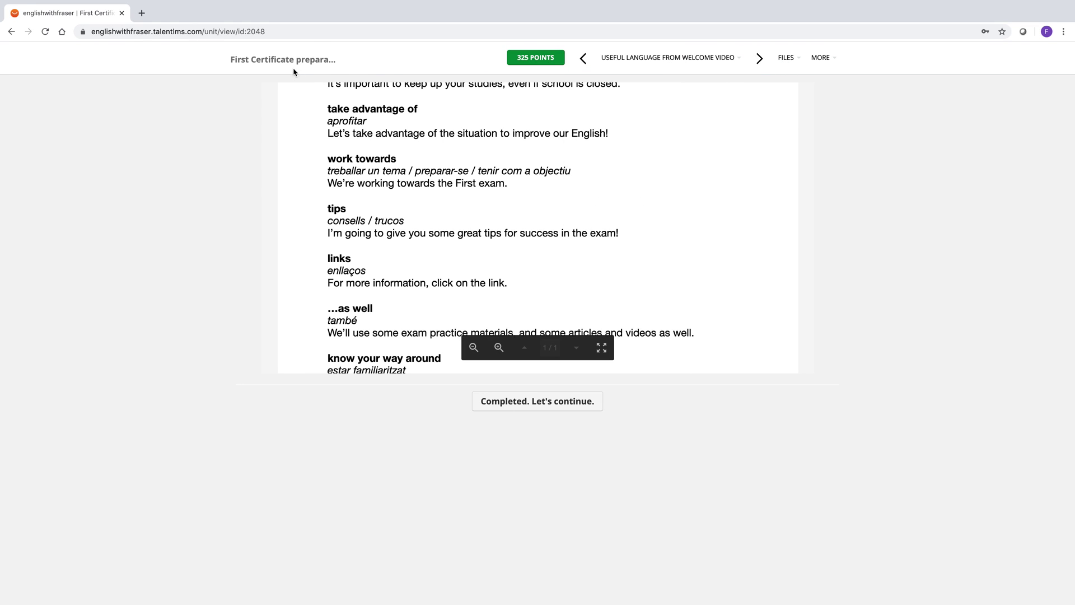
{"action": "scroll", "coordinate": [403, 156], "scroll_direction": "up", "scroll_amount": 3}
{"action": "mouse_move", "coordinate": [834, 62]}
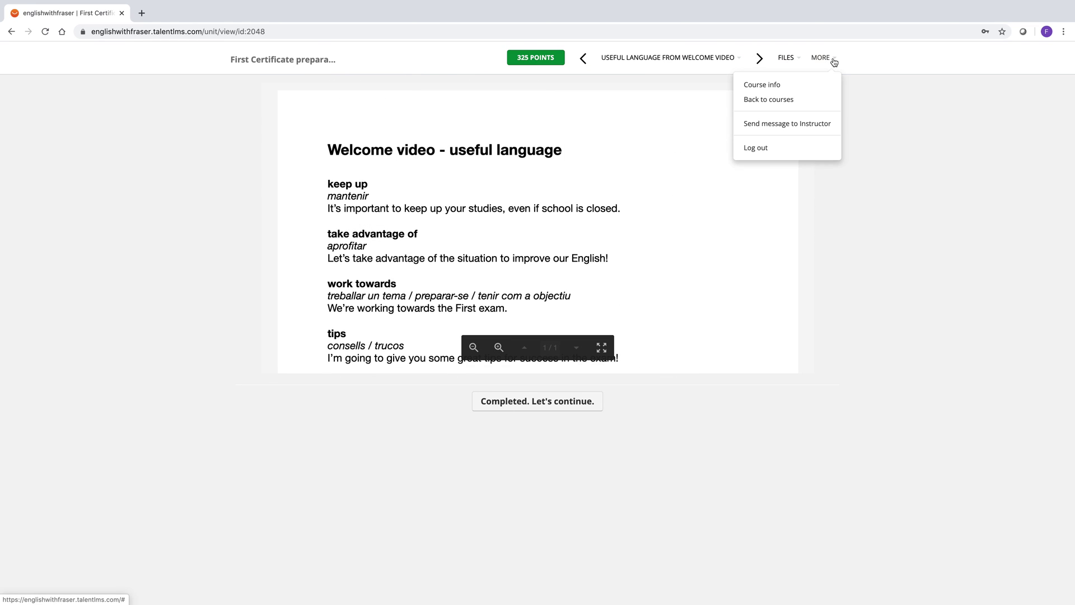
Step: Leave the unit through the course title link to reach the Home dashboard with 325 points
{"action": "left_click", "coordinate": [303, 59]}
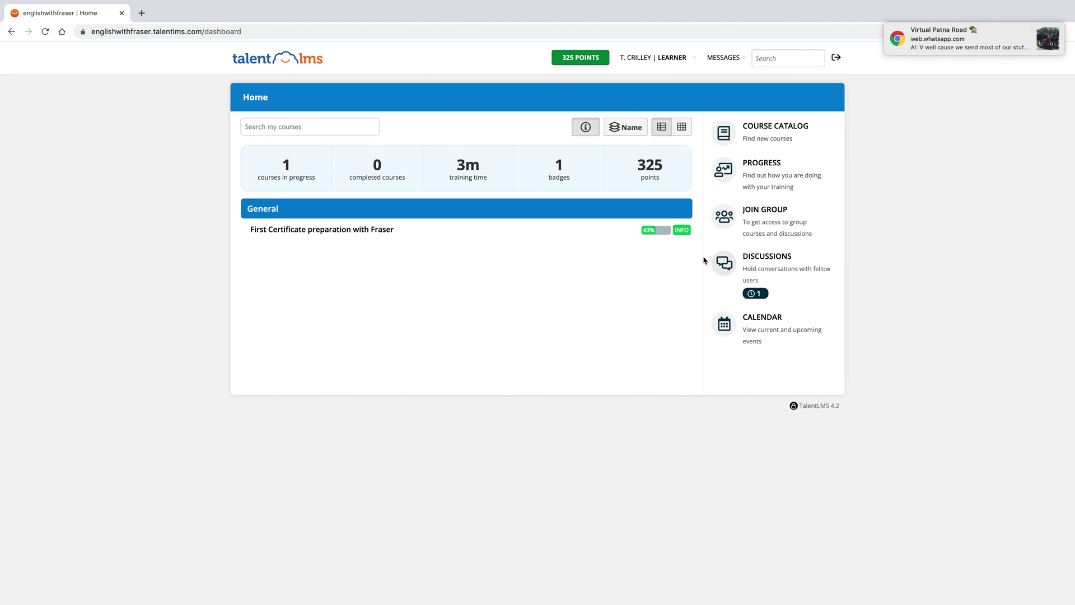
{"action": "mouse_move", "coordinate": [730, 65]}
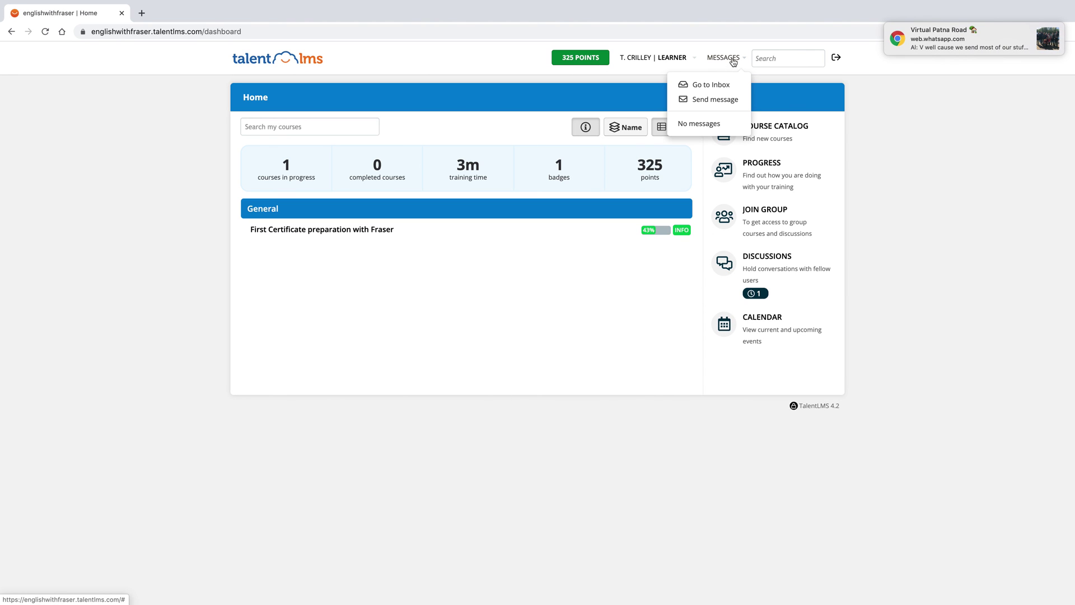